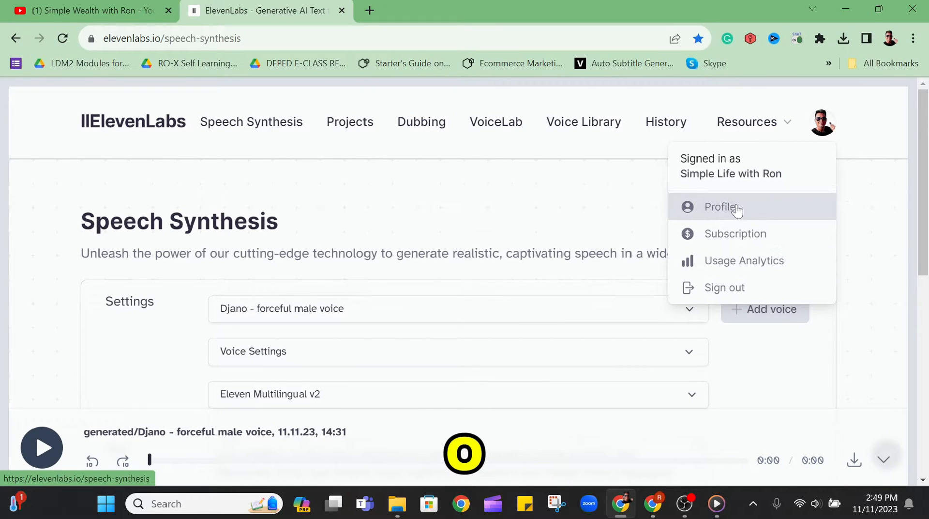
click(493, 206)
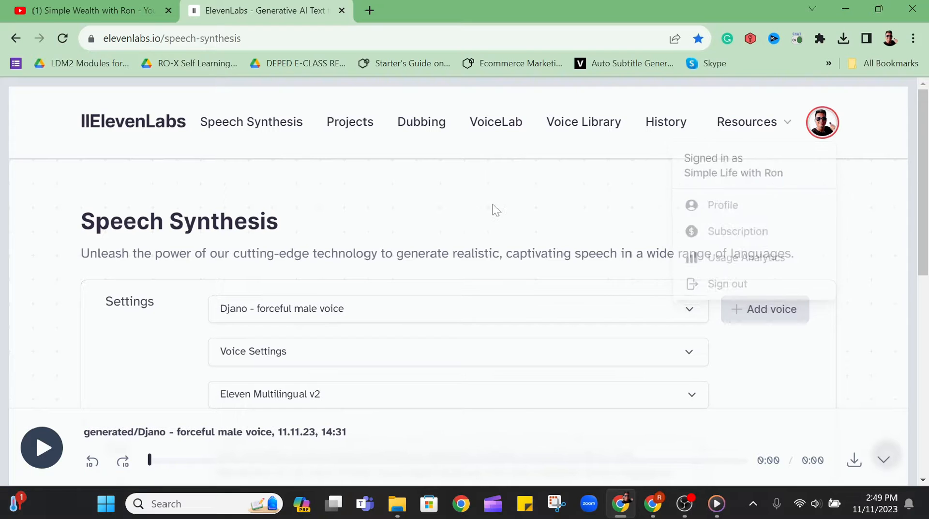
click(822, 123)
click(502, 170)
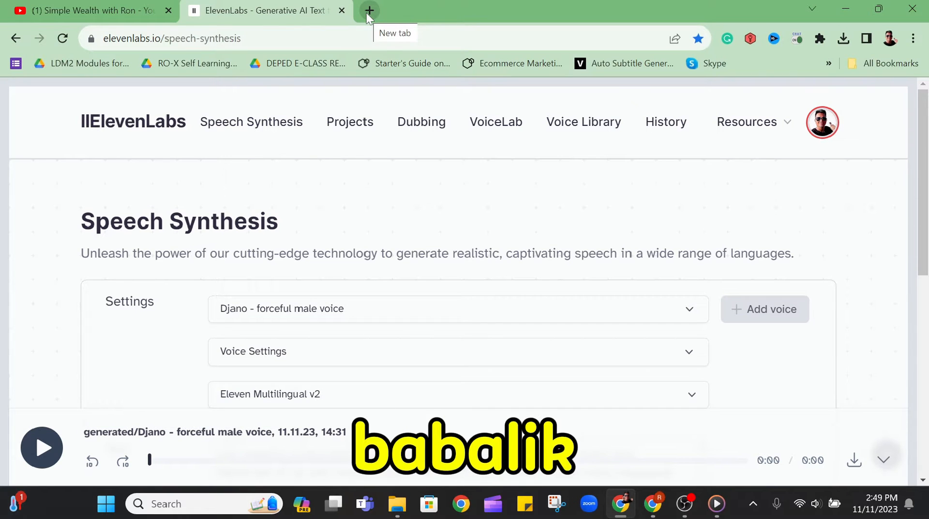
double_click(130, 38)
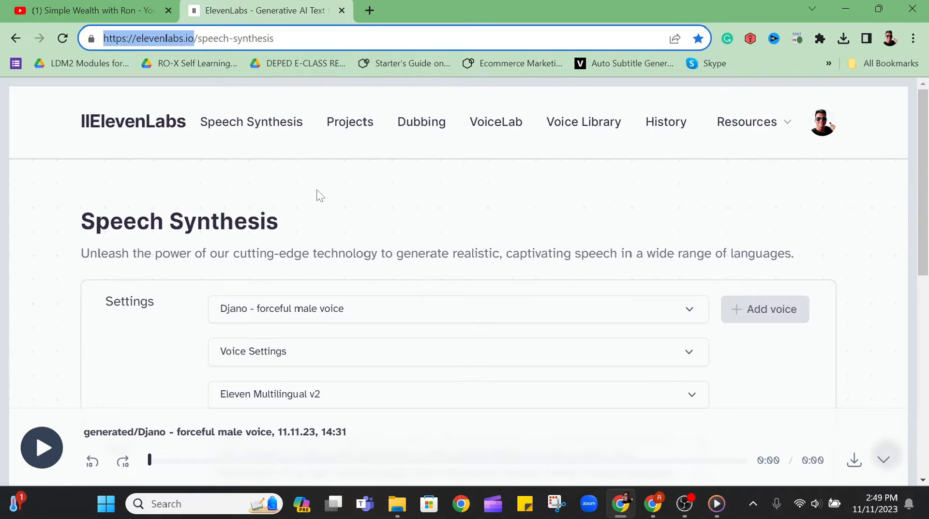
click(367, 193)
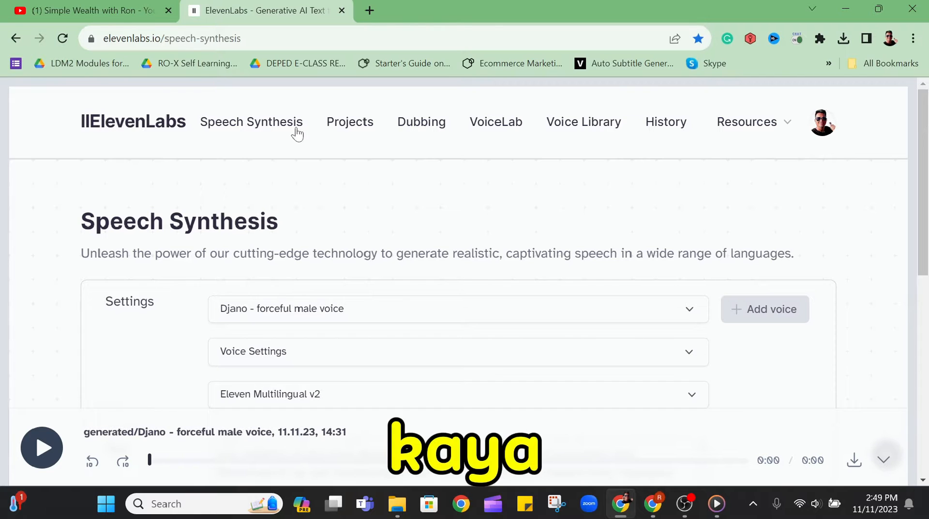
scroll(436, 189, down, 2)
scroll(484, 193, up, 2)
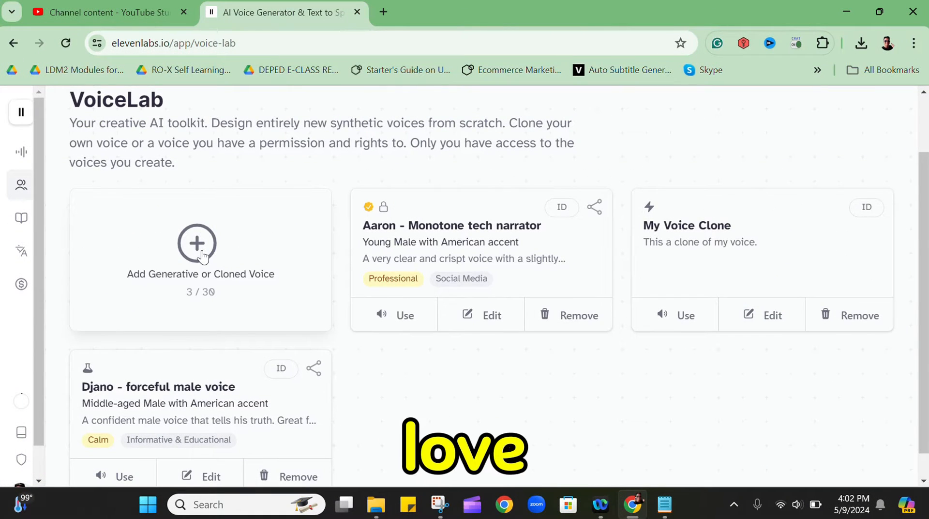
- Start an Instant Voice Cloning voice in VoiceLab and name it "My Cloned Voice"
click(197, 243)
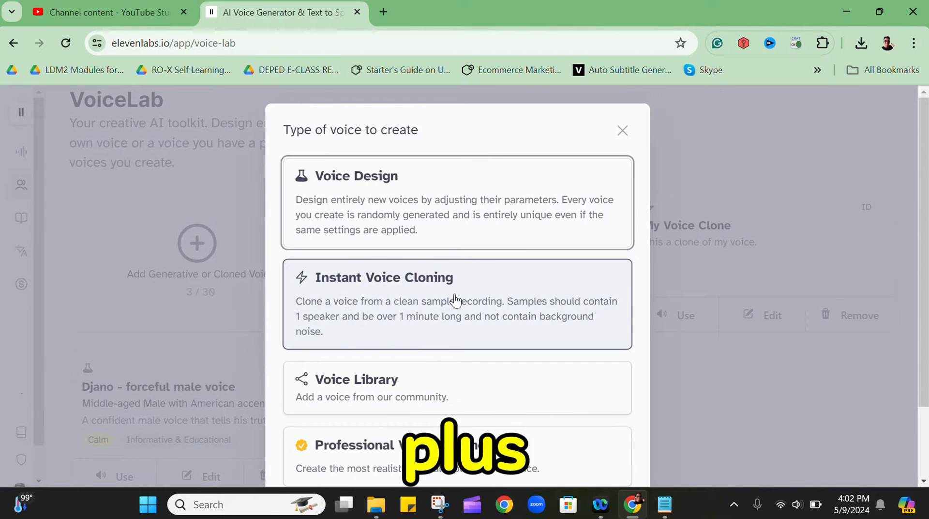
click(408, 310)
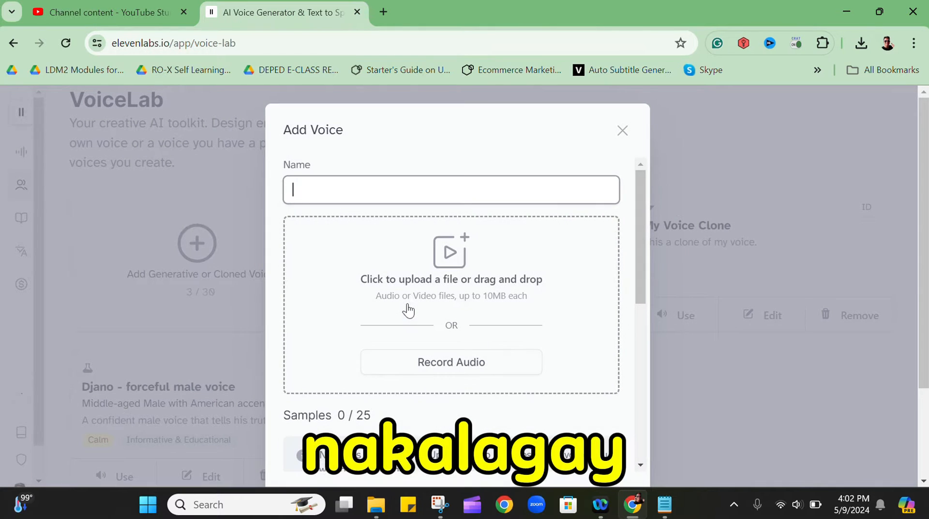
scroll(452, 312, down, 2)
scroll(400, 305, up, 2)
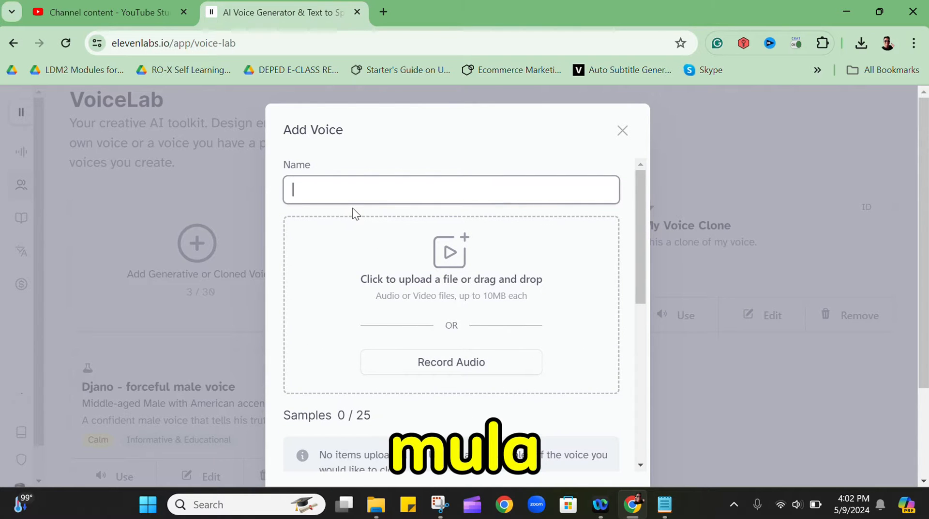
text(My)
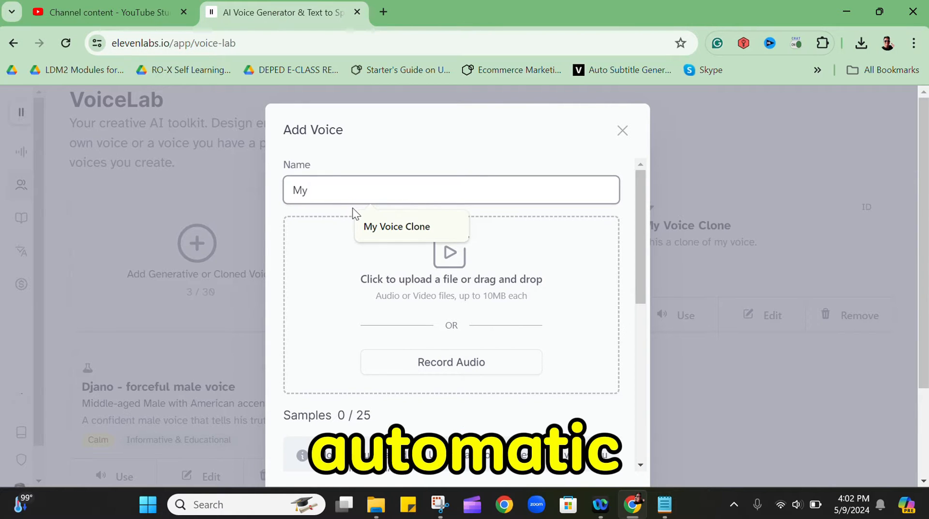
text(Cloned Voice)
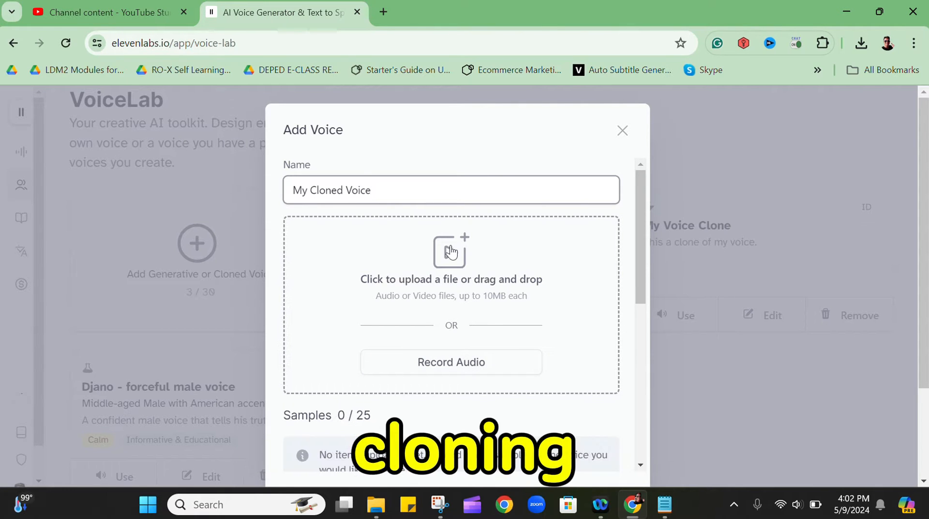
- Upload the "My Self Intro" audio file from the Downloads folder as the voice sample
click(466, 248)
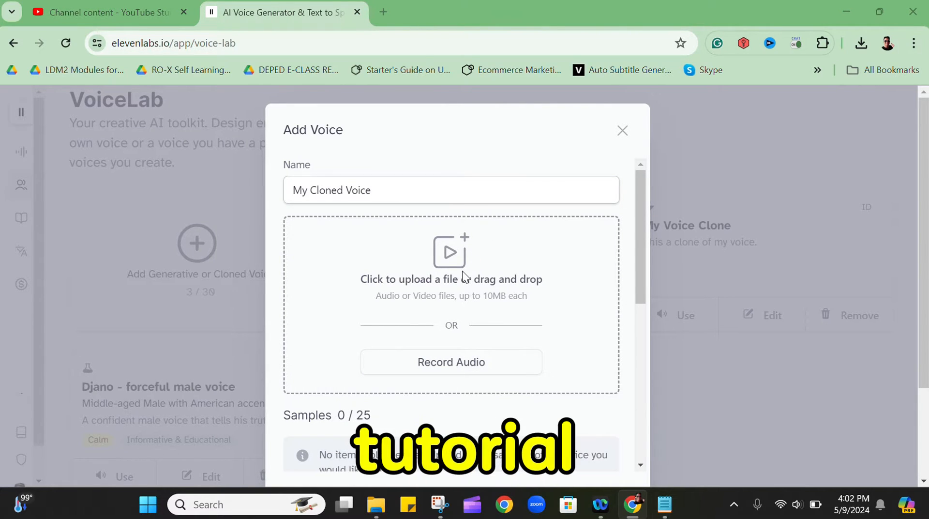
click(71, 162)
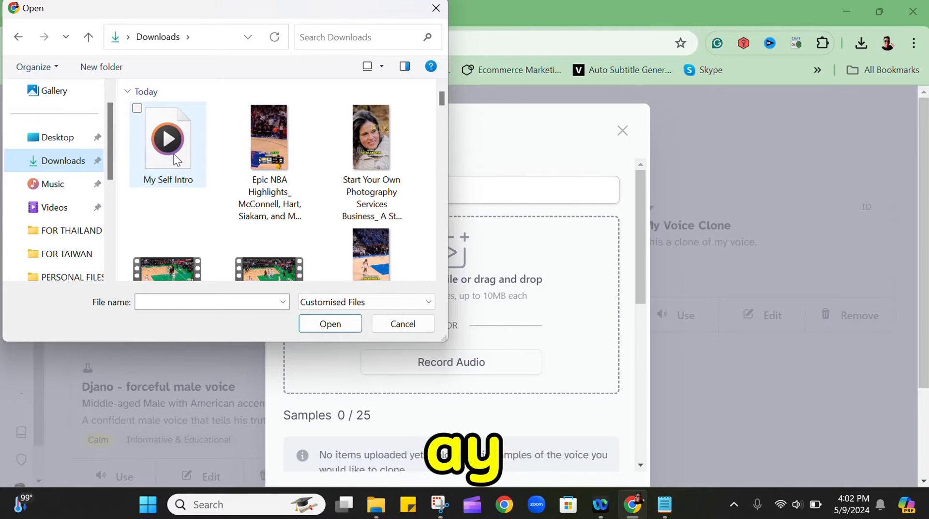
click(170, 159)
click(336, 324)
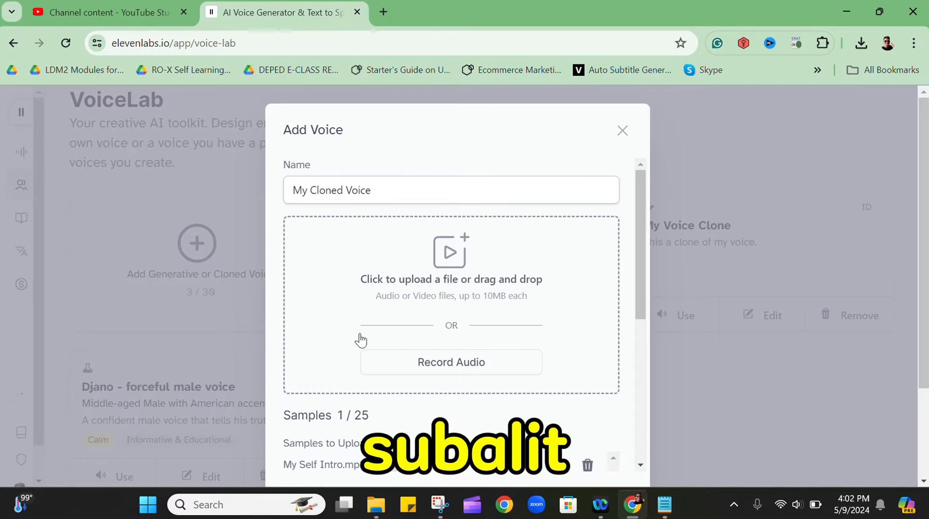
- Play back the uploaded My Self Intro.mp3 sample, then leave the voice form
scroll(502, 397, down, 5)
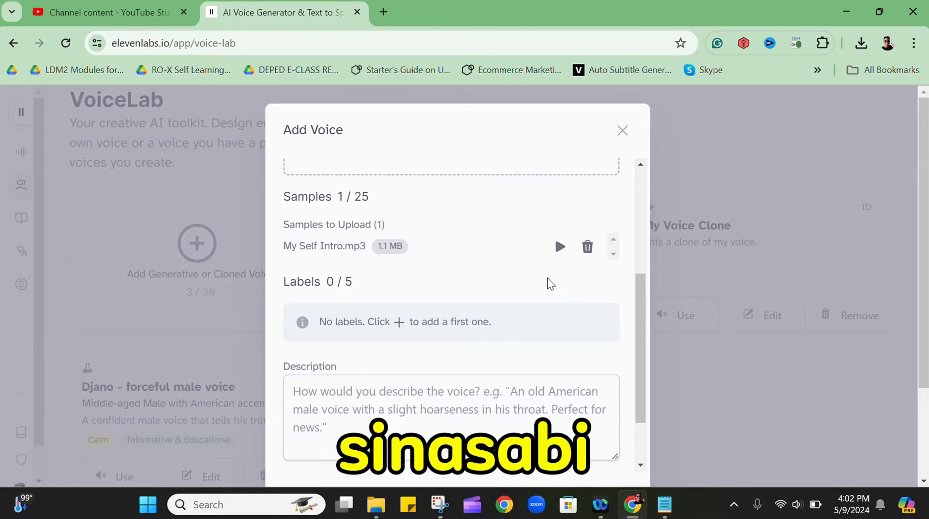
click(559, 247)
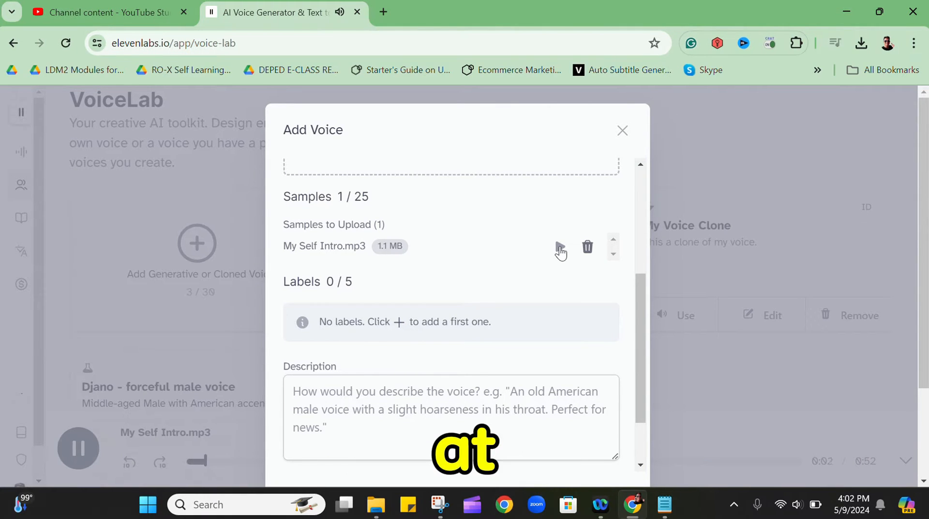
click(103, 401)
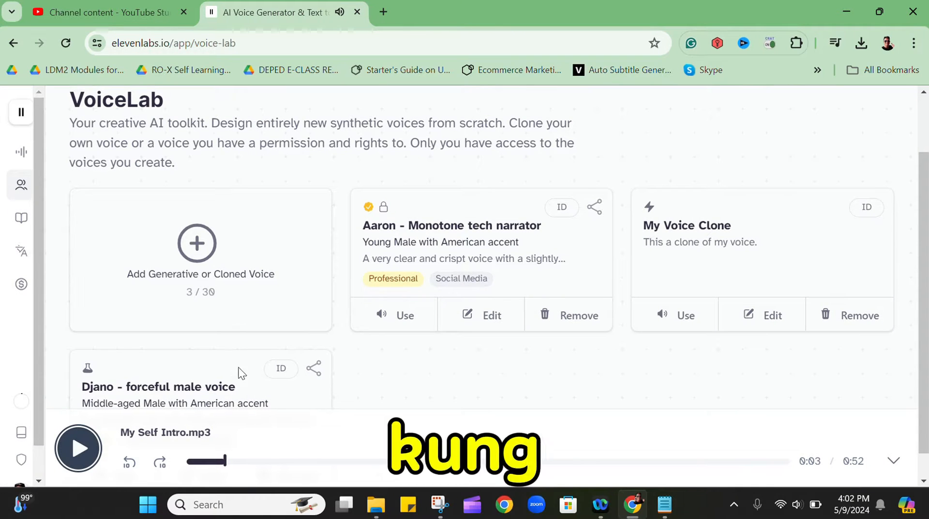
- Begin a new generative or cloned voice in VoiceLab using Instant Voice Cloning
scroll(242, 359, down, 1)
scroll(197, 368, up, 2)
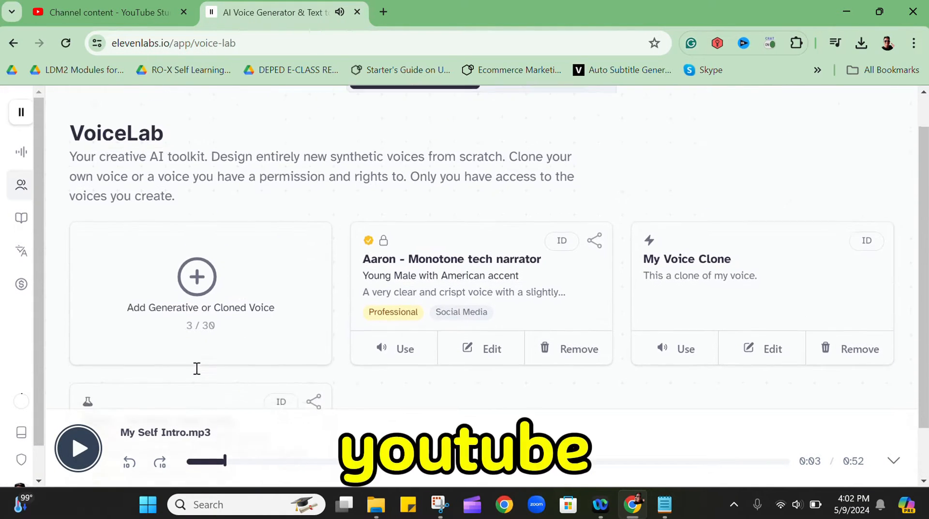
scroll(197, 369, up, 1)
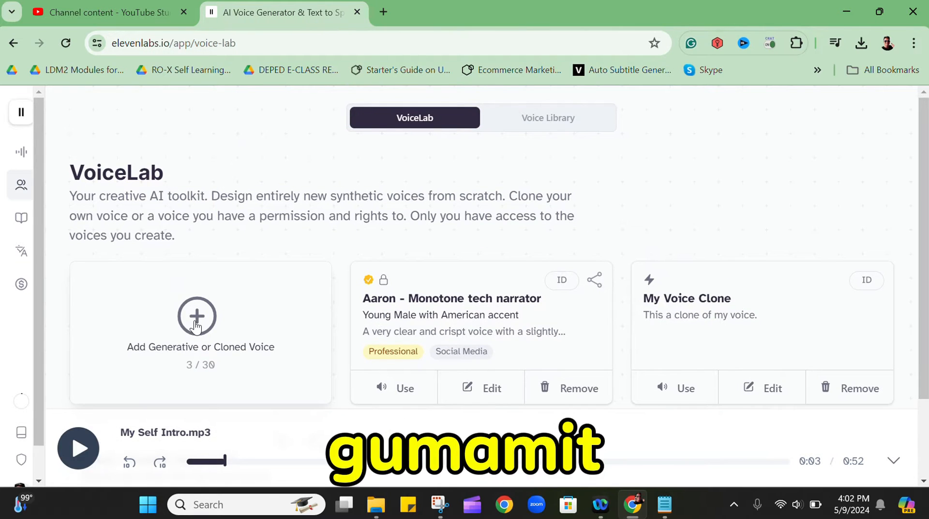
click(196, 327)
click(425, 301)
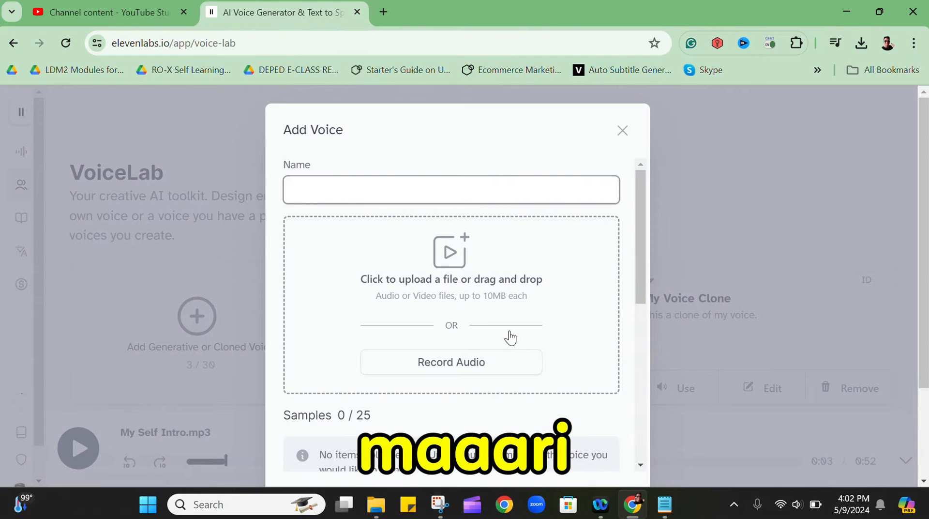
- Review the empty voice form and enter "My Clon" as the start of the voice name
scroll(496, 355, down, 3)
scroll(494, 363, down, 3)
scroll(490, 370, up, 5)
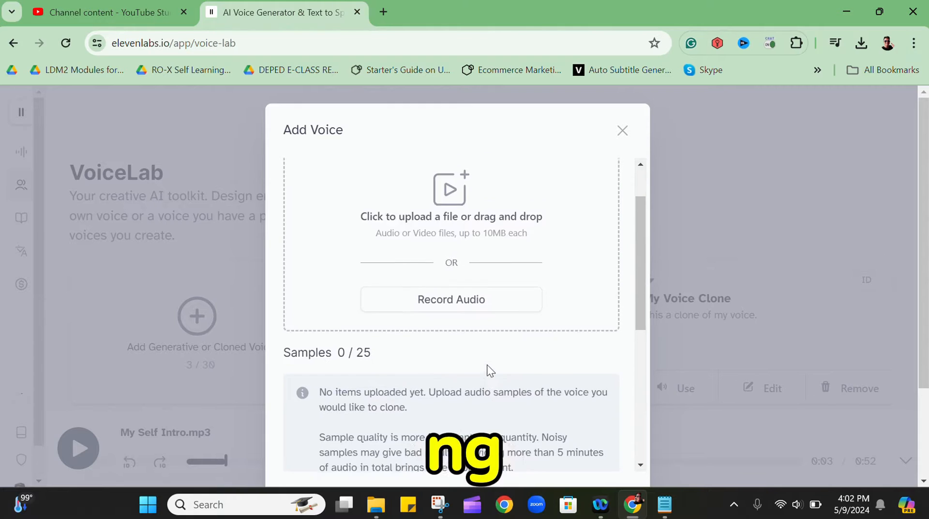
scroll(490, 370, up, 2)
click(333, 194)
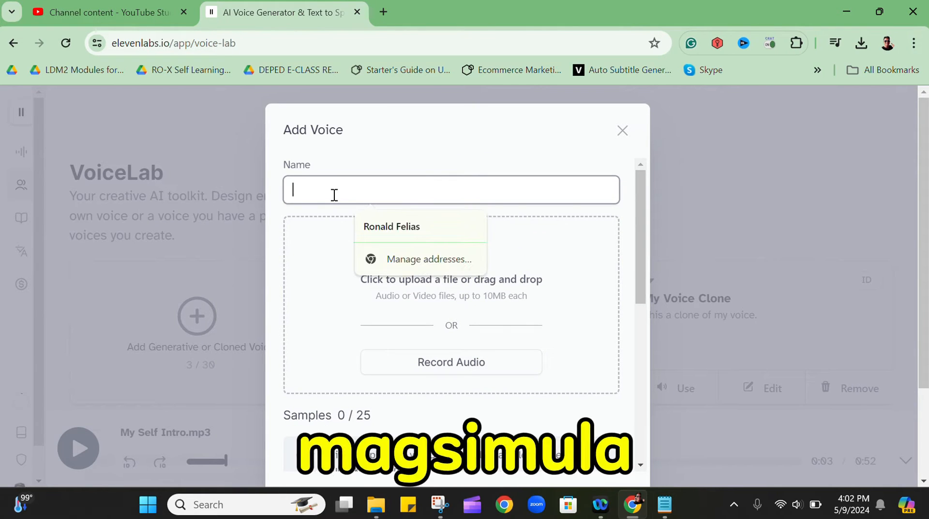
text(My )
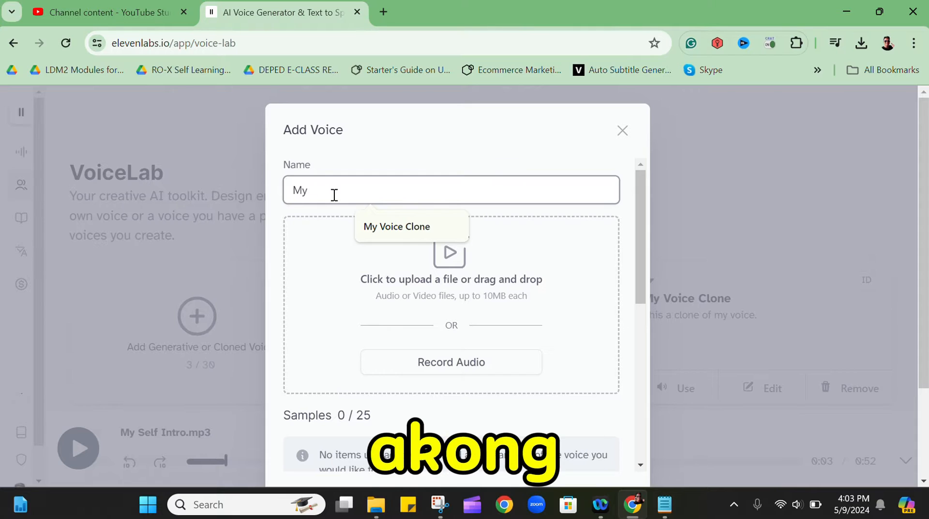
text(Clon)
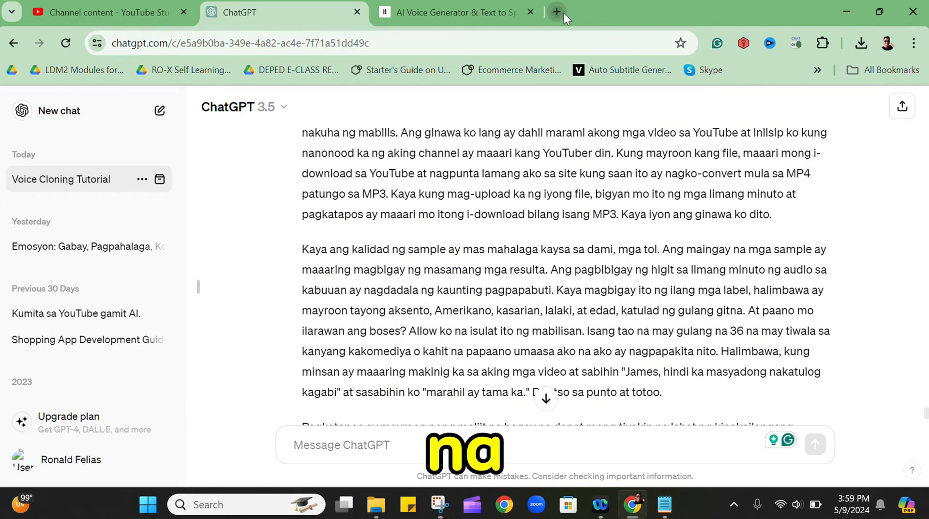
- Search Google for "mp4 to mp3" in a new browser tab and open CloudConvert's MP4 to MP3 Converter
click(564, 13)
click(350, 245)
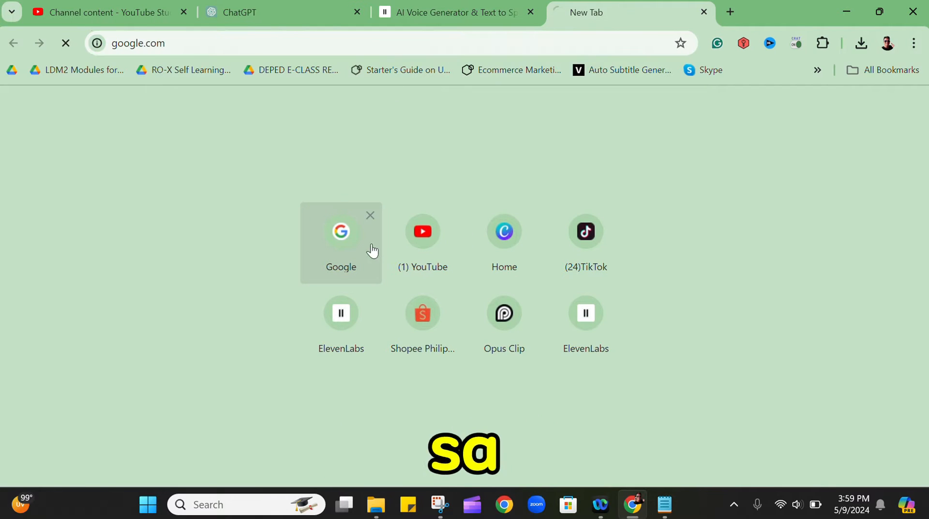
click(357, 275)
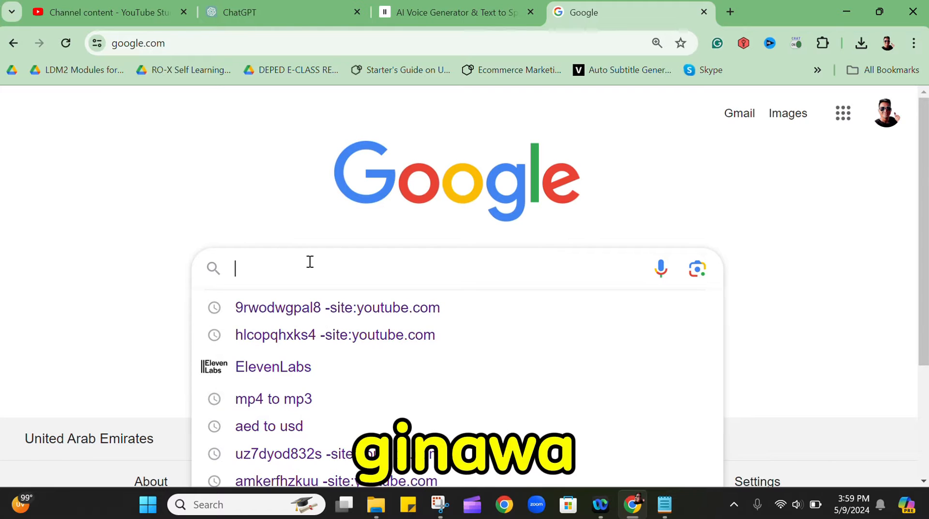
text(mp)
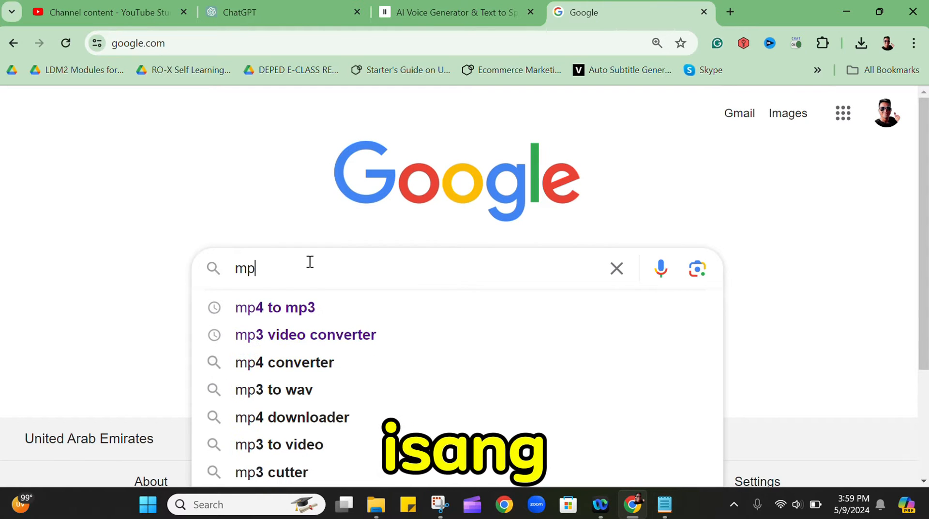
text(4)
click(301, 307)
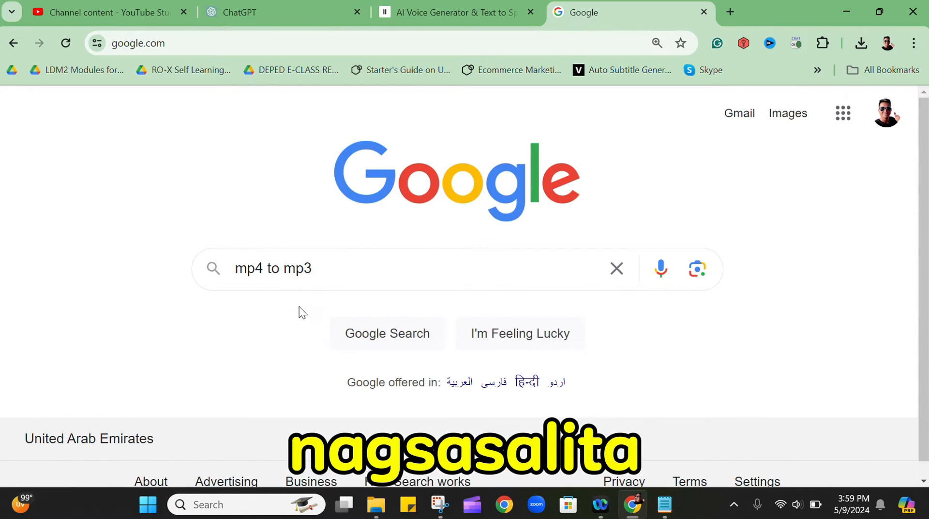
scroll(468, 295, down, 2)
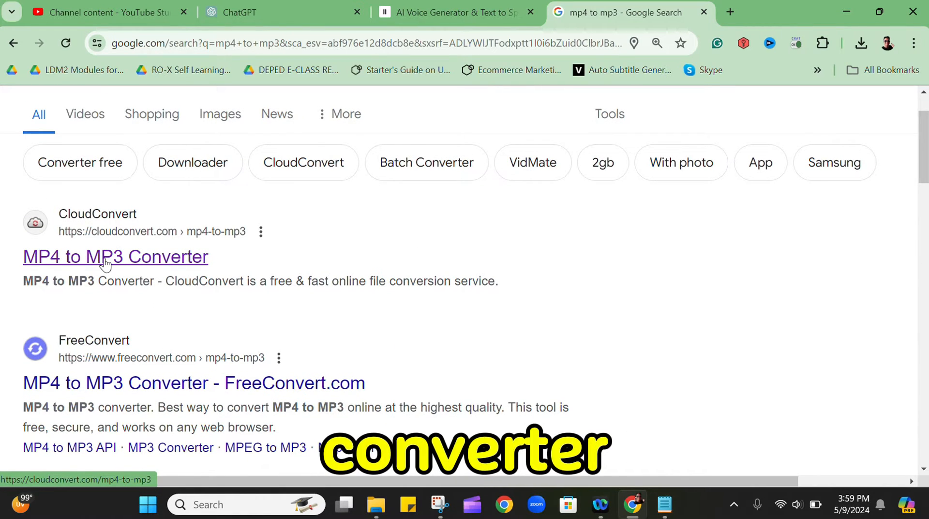
click(105, 262)
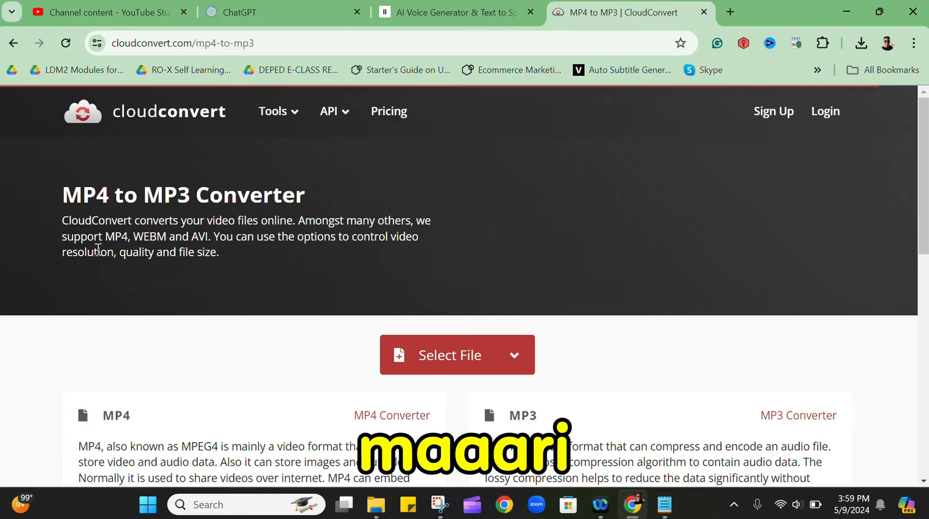
- Select the My Self Intro video from the PERSONAL FILES folder as the file to convert to MP3
scroll(668, 251, down, 3)
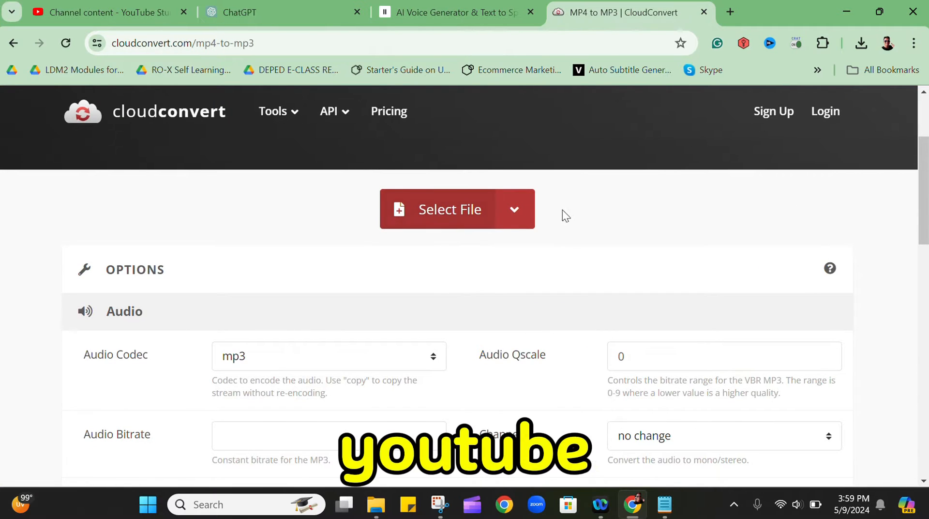
click(449, 213)
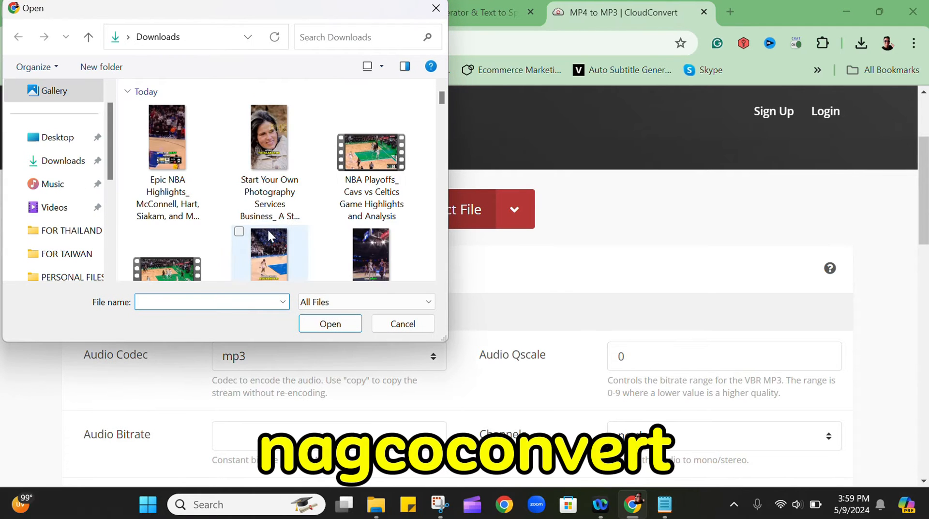
scroll(231, 228, down, 2)
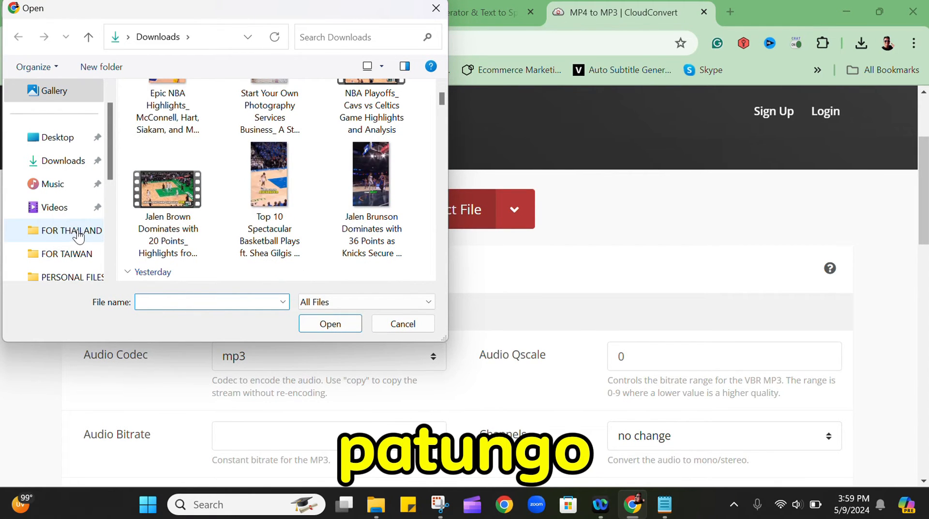
click(79, 236)
scroll(324, 234, down, 5)
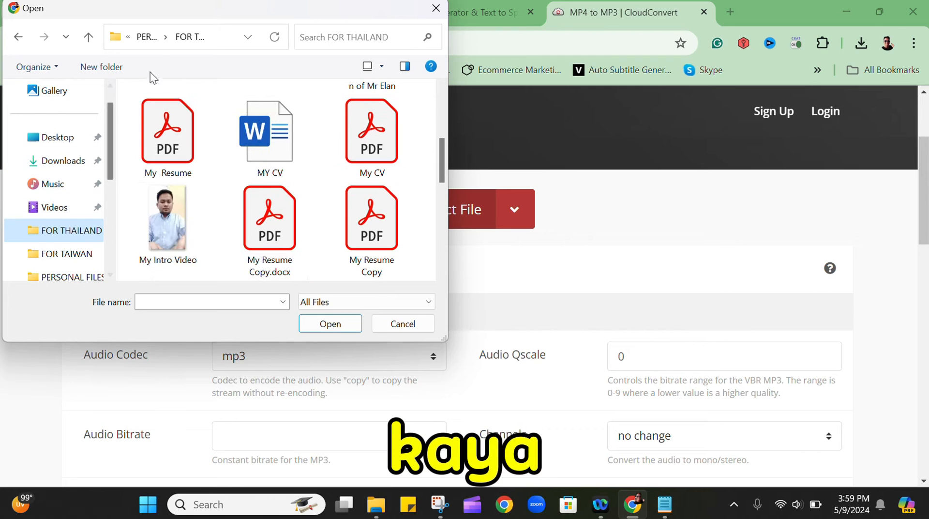
click(147, 36)
scroll(299, 251, down, 4)
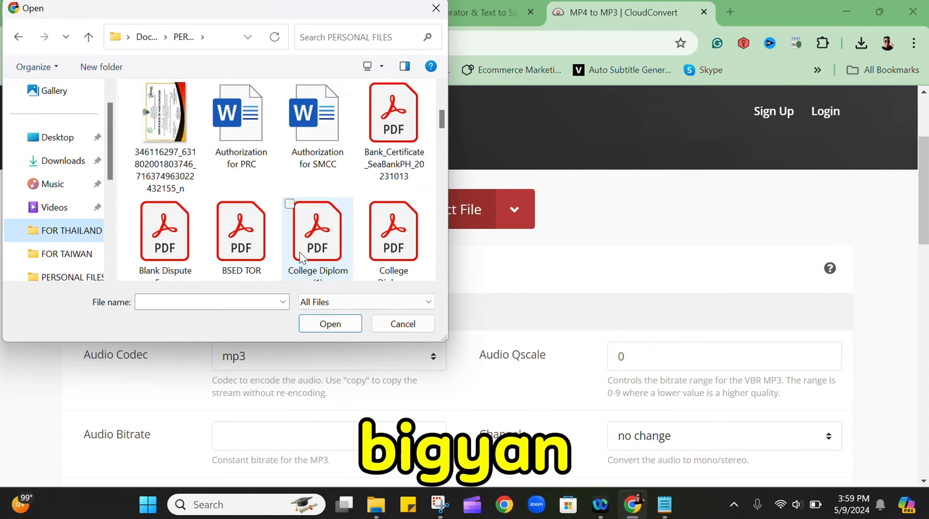
scroll(300, 254, down, 12)
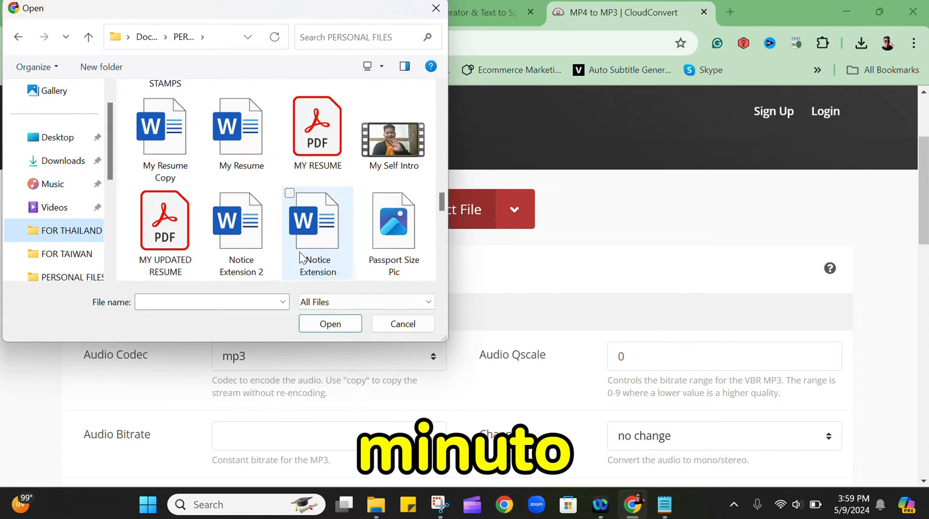
scroll(300, 251, down, 2)
scroll(396, 166, up, 2)
click(396, 126)
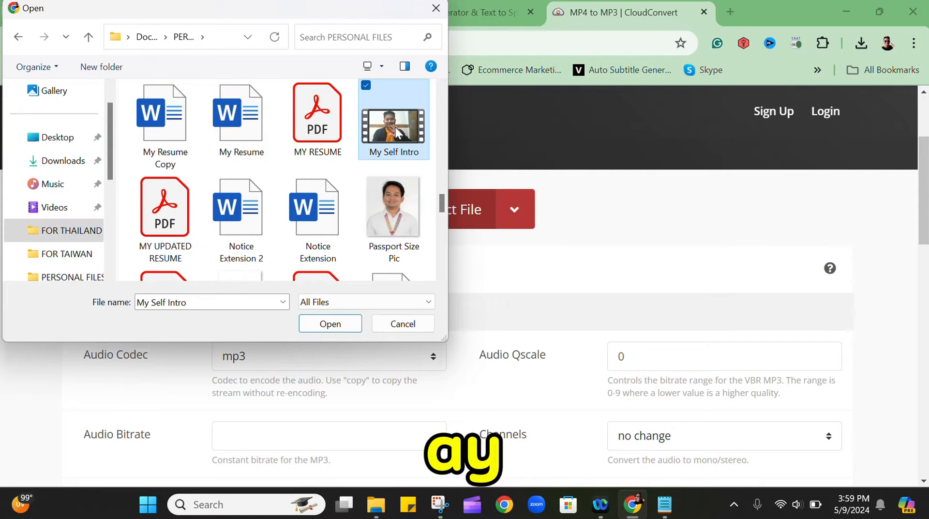
click(330, 324)
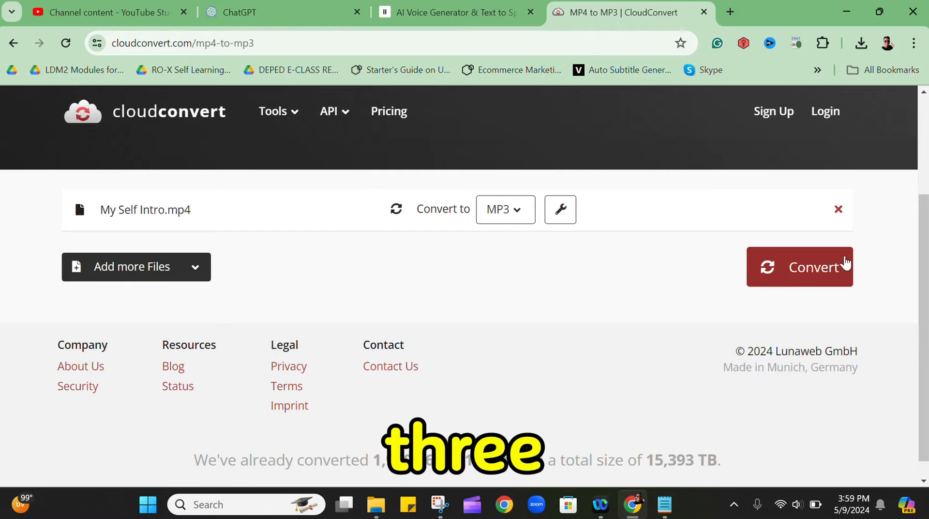
- Convert My Self Intro.mp4 to MP3 and play back the converted audio
click(790, 268)
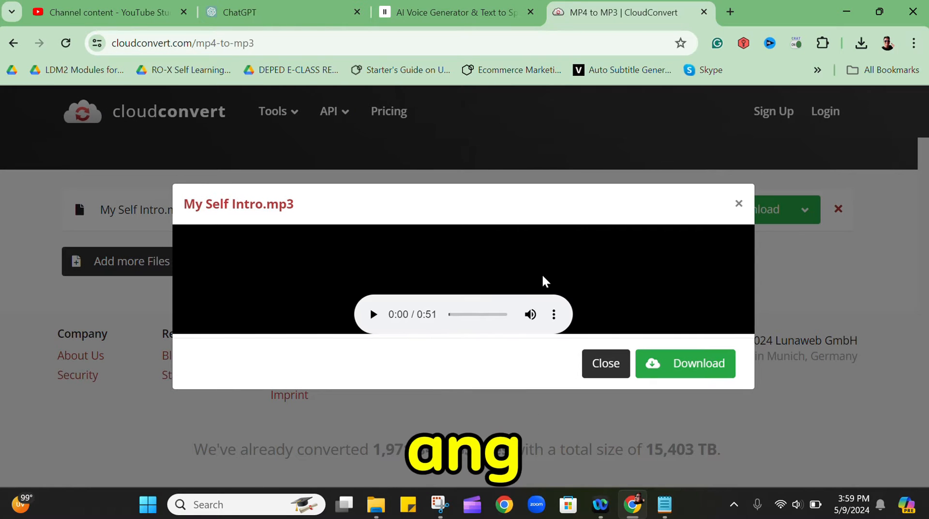
click(373, 315)
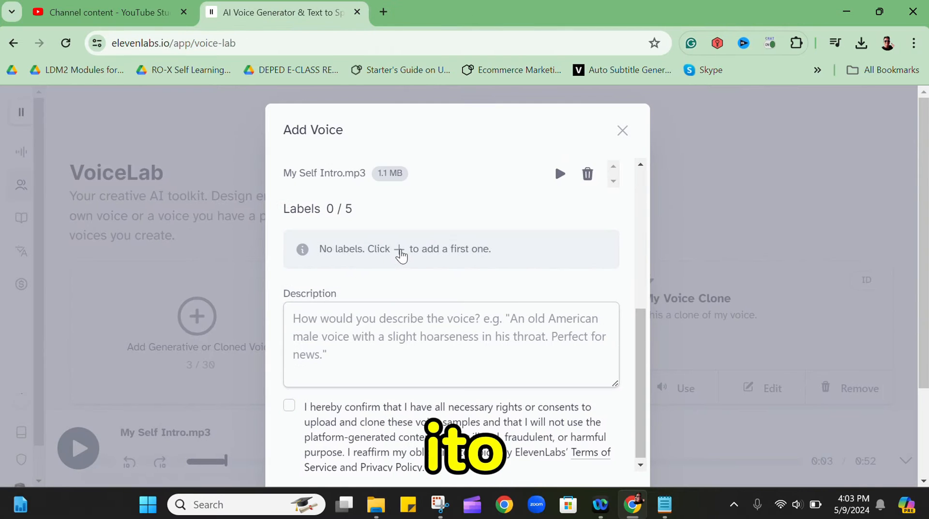
- Start the first label in the Add Voice form
click(400, 250)
click(360, 264)
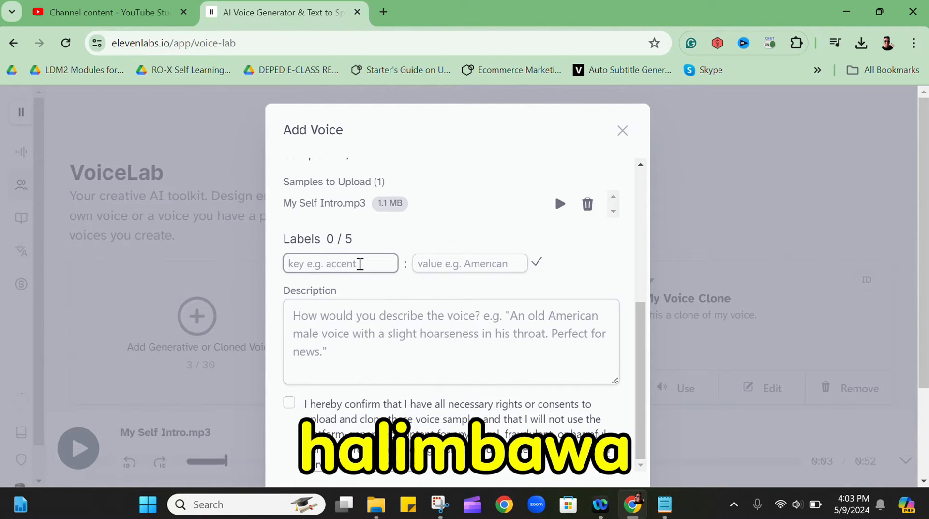
text(Filipi)
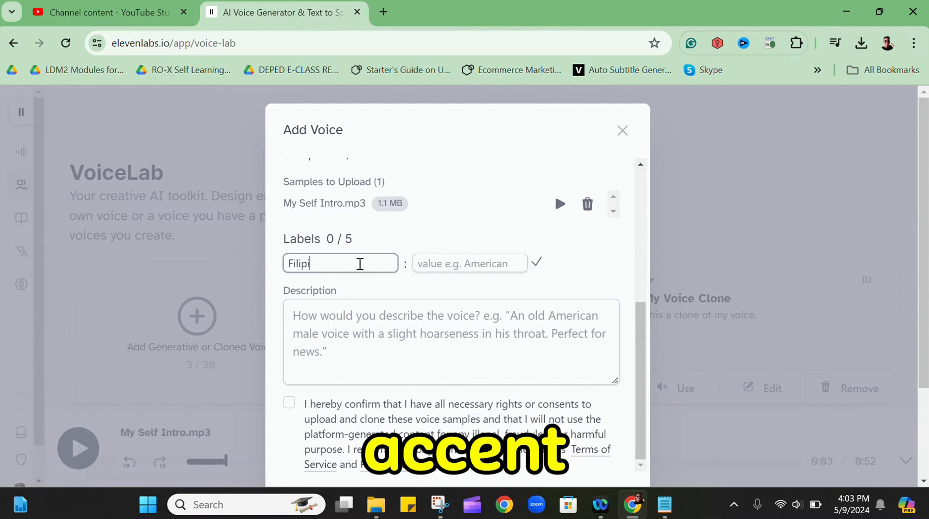
text(no)
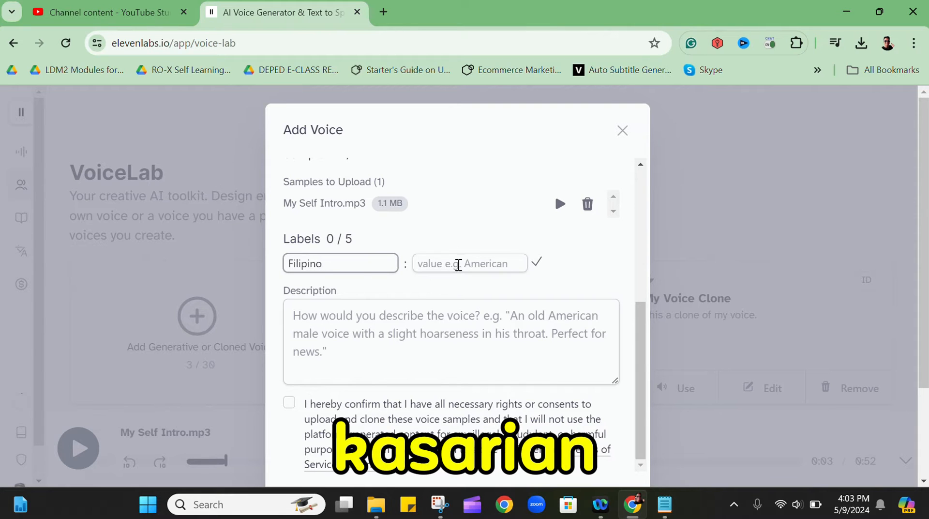
drag(396, 264, 280, 260)
key(BackSpace)
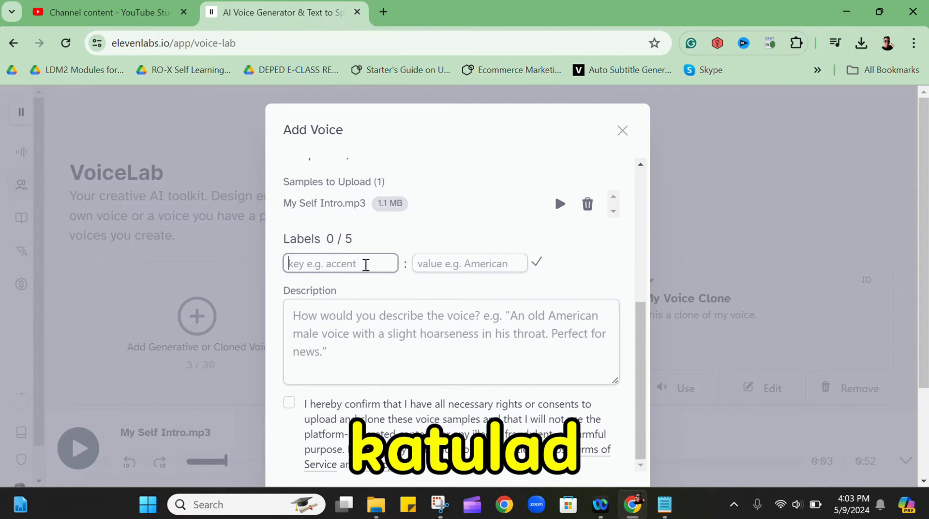
- Enter "Filipino" as the value of the new voice label
click(439, 263)
text(Filipino)
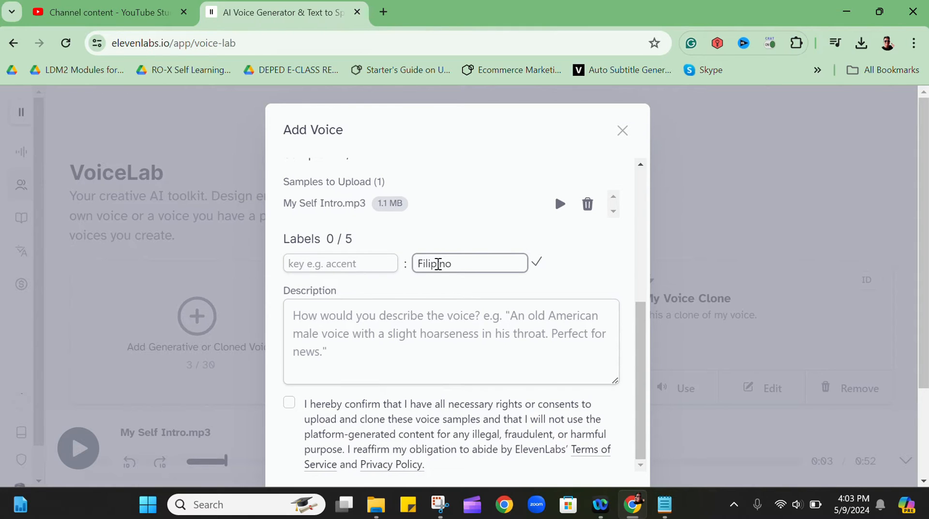
- Describe the voice as "A Filipino Male, 33 years old with humor."
scroll(424, 327, down, 3)
click(384, 209)
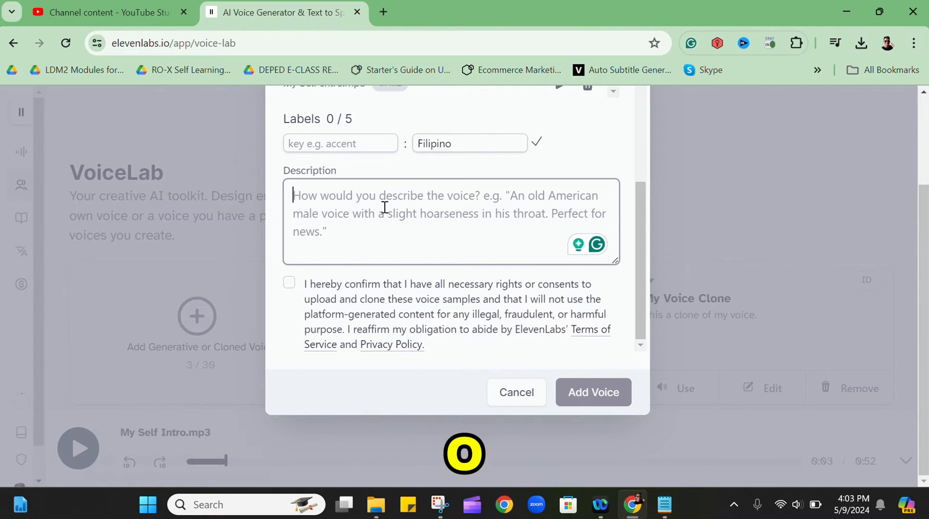
text(Ma)
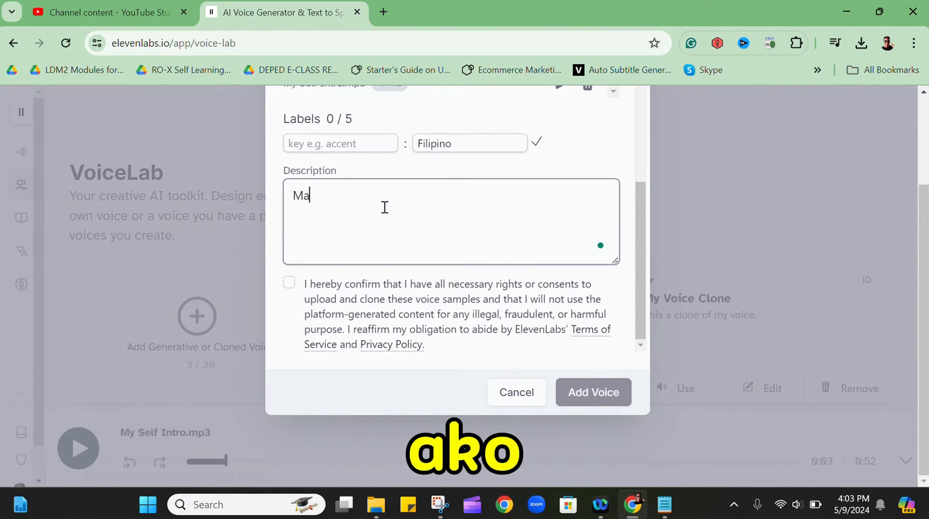
key(BackSpace)
key(BackSpace)
key(BackSpace)
text(A)
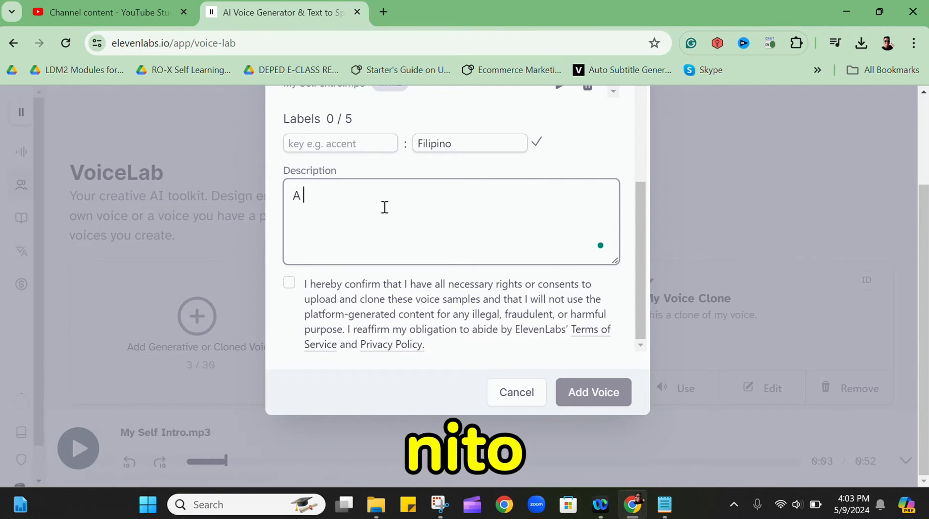
text( Filipino M)
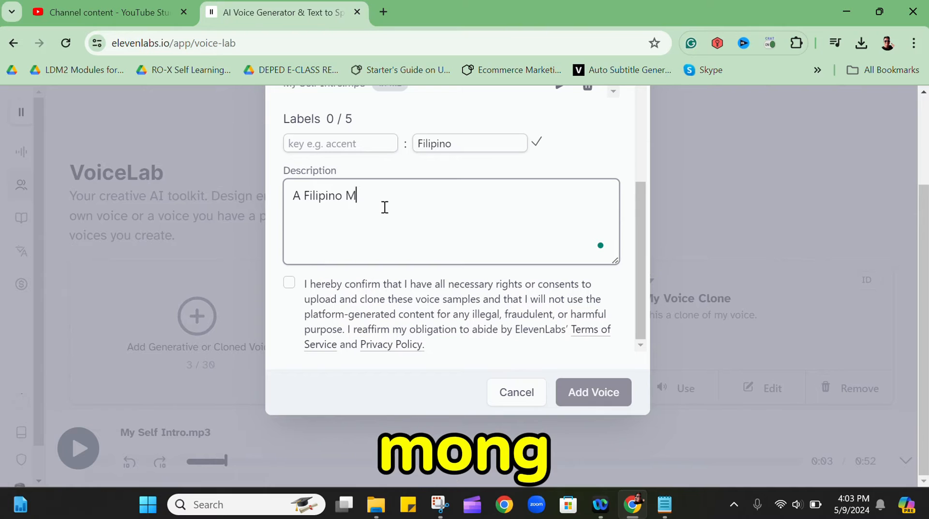
text(ale )
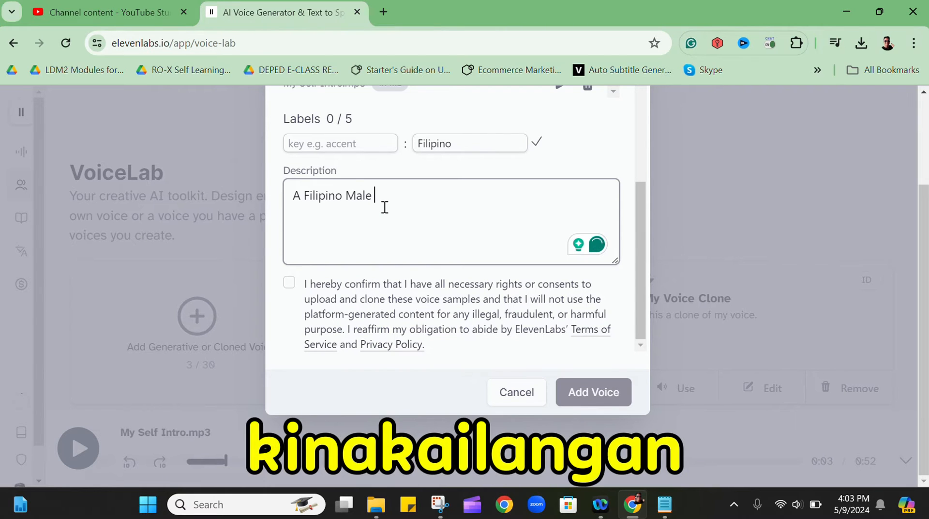
text(33)
key(BackSpace)
key(BackSpace)
key(BackSpace)
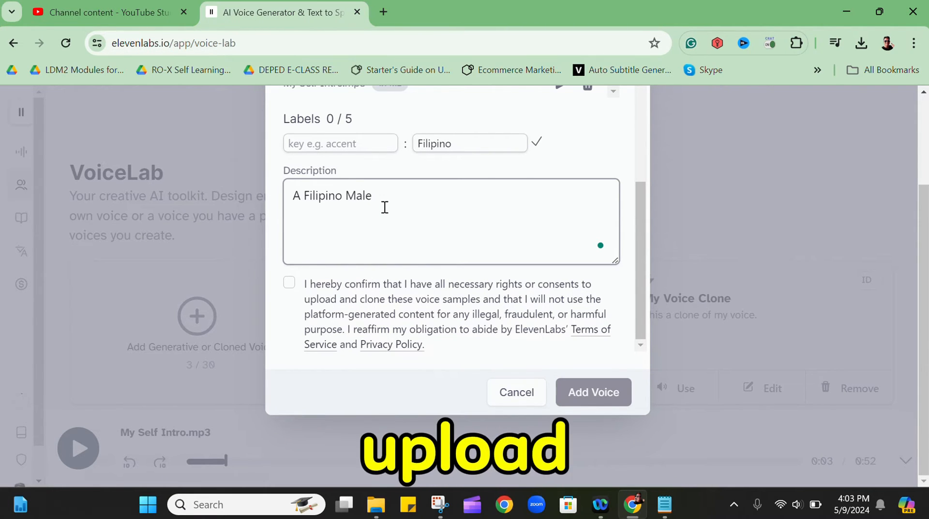
text(, 33)
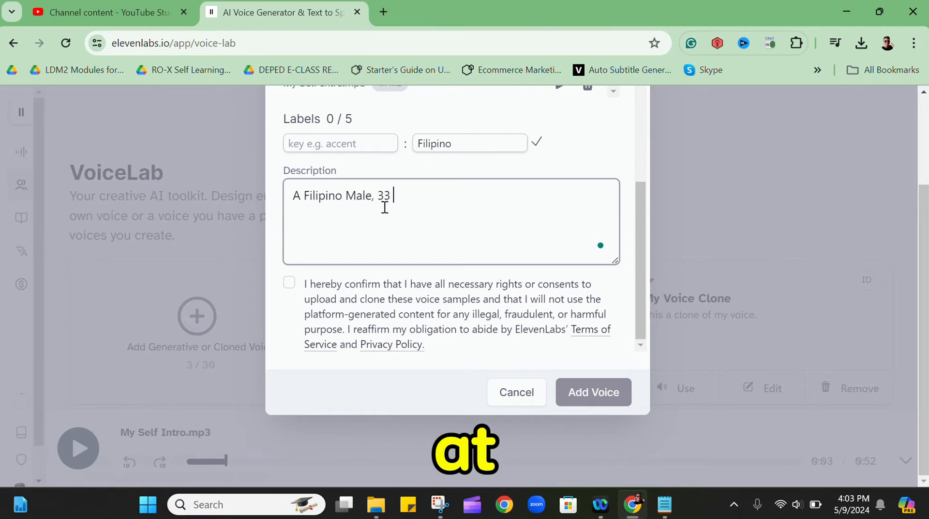
text( years ol)
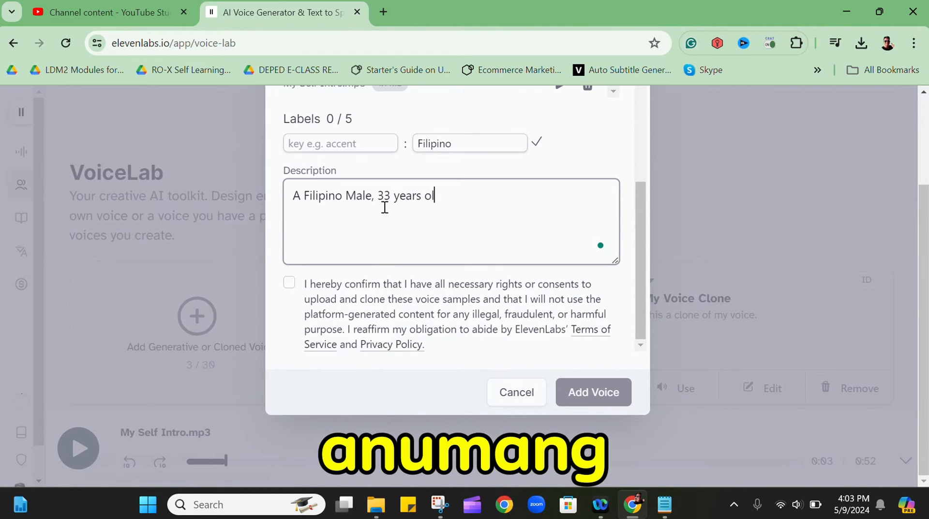
text(d with )
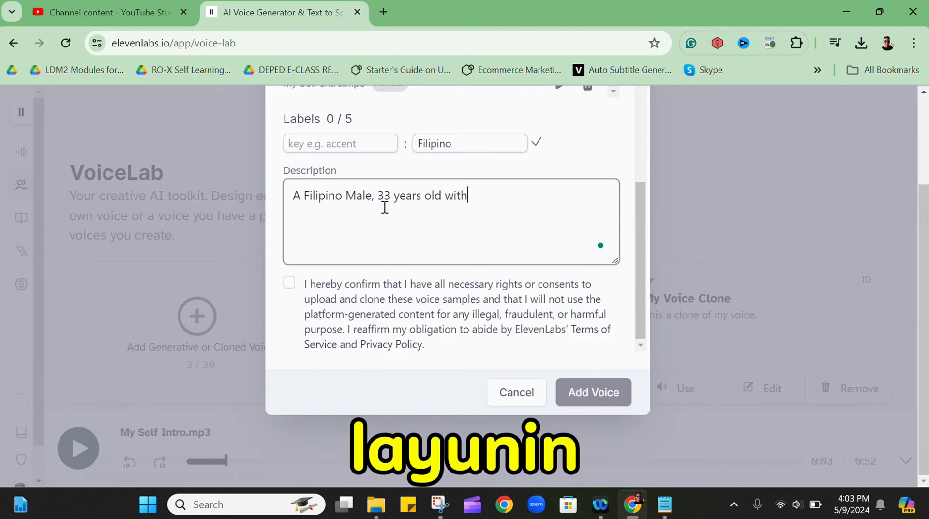
text(humo)
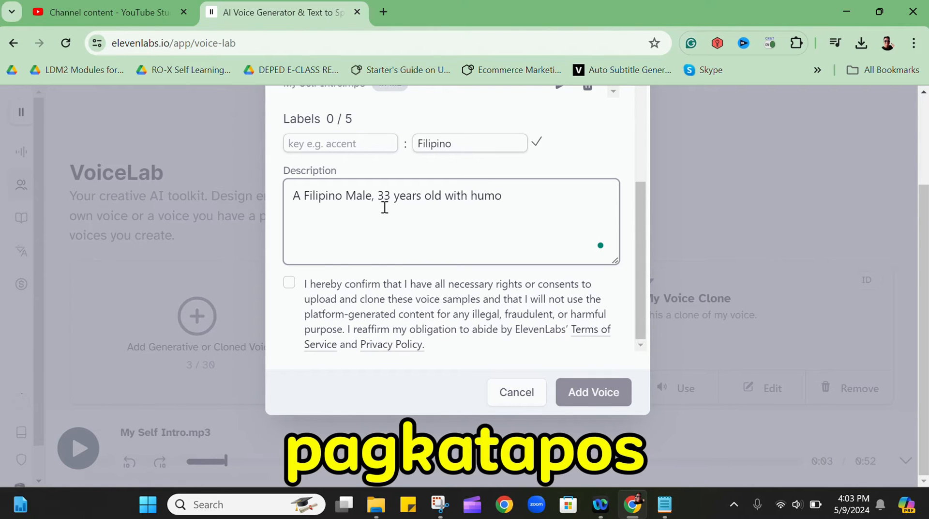
text(r.)
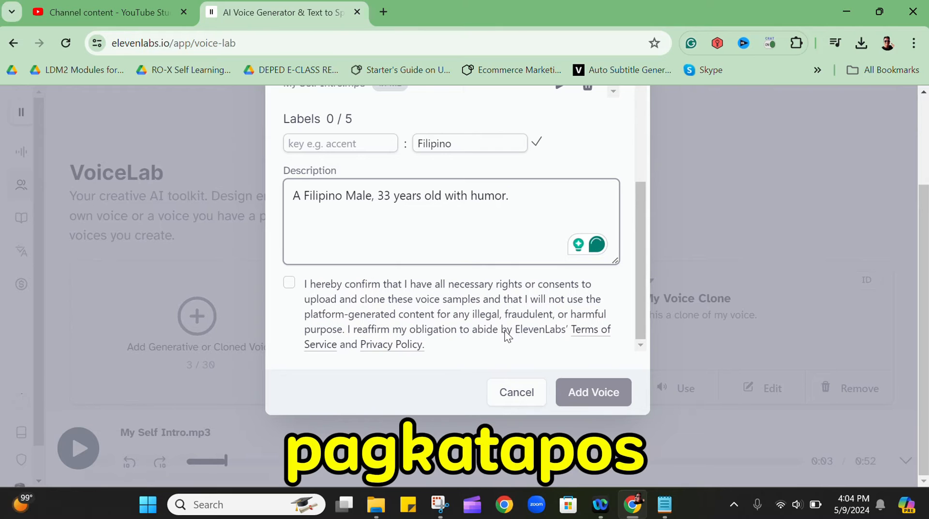
- Confirm the rights and consent statement, review the completed form, and add the cloned voice
click(289, 283)
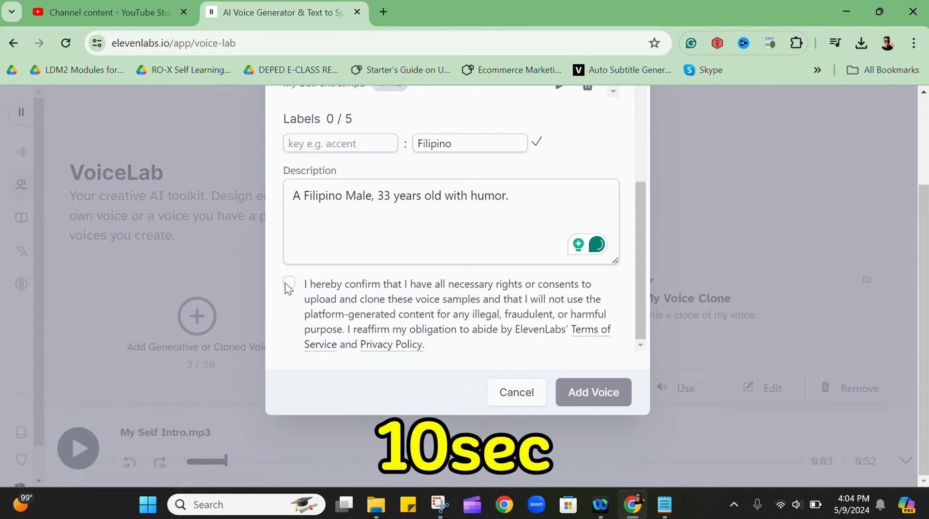
scroll(504, 329, up, 2)
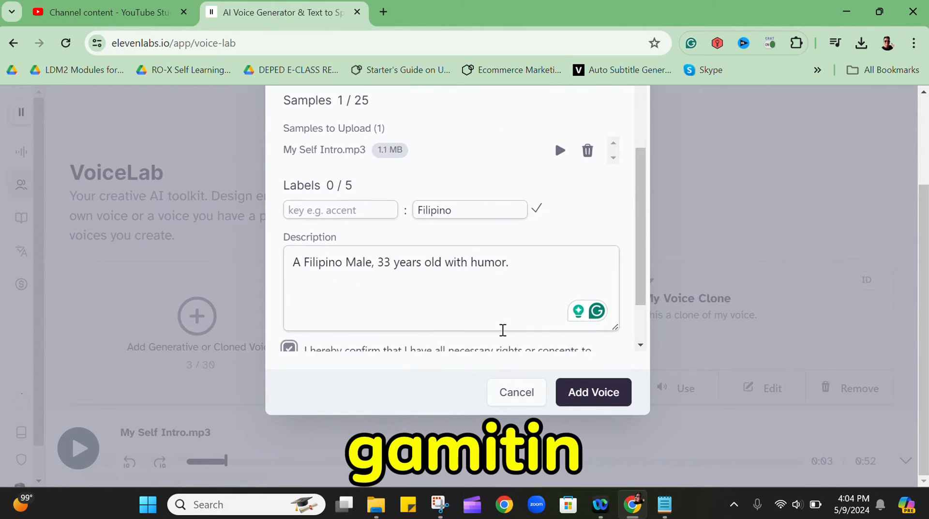
scroll(503, 328, up, 2)
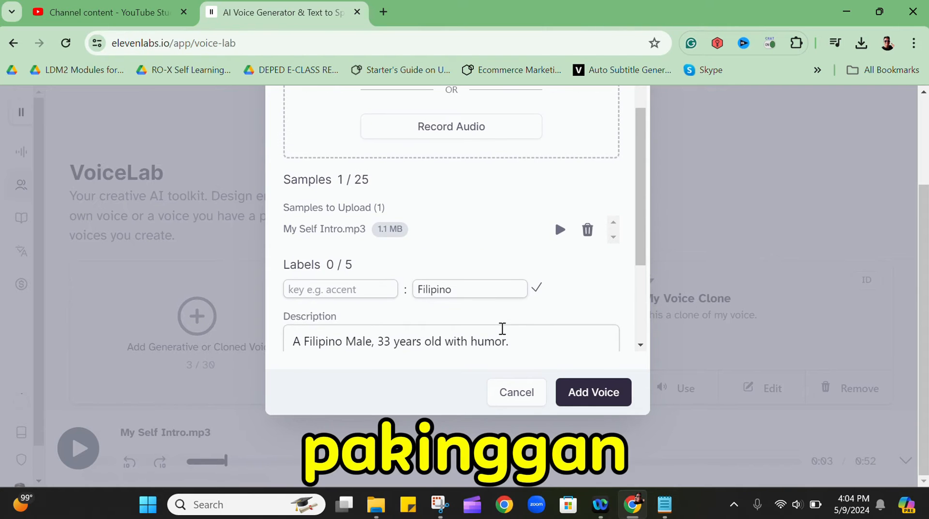
scroll(503, 329, up, 3)
scroll(504, 334, down, 8)
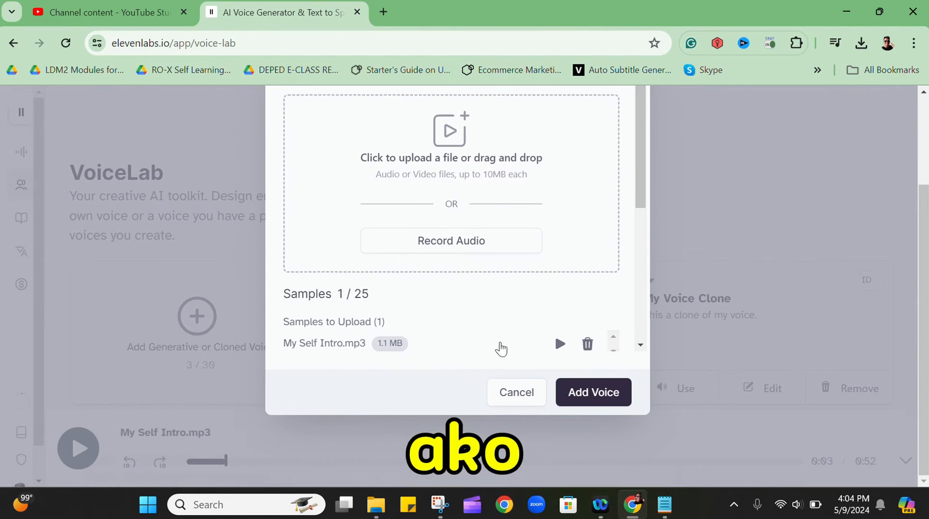
click(589, 402)
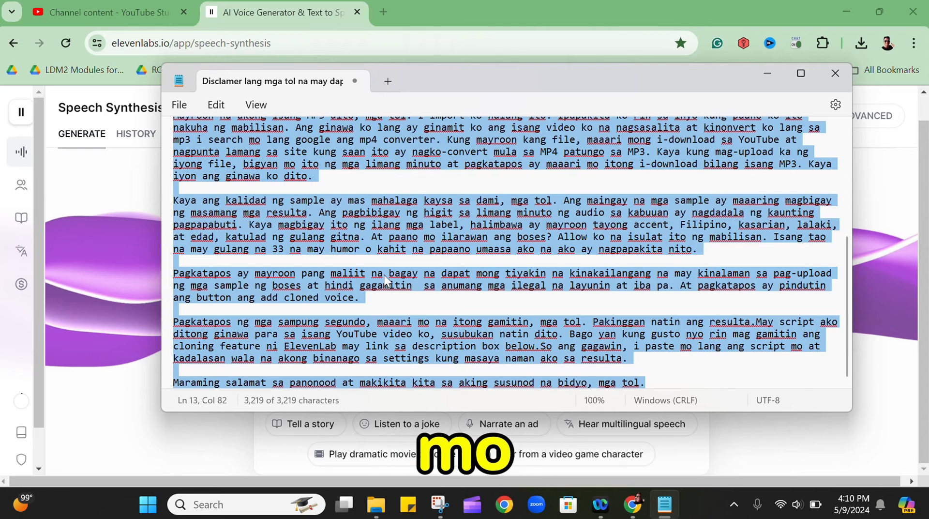
- Select the entire script in Notepad and paste it into the Text to Speech text area in ElevenLabs Speech Synthesis
click(385, 276)
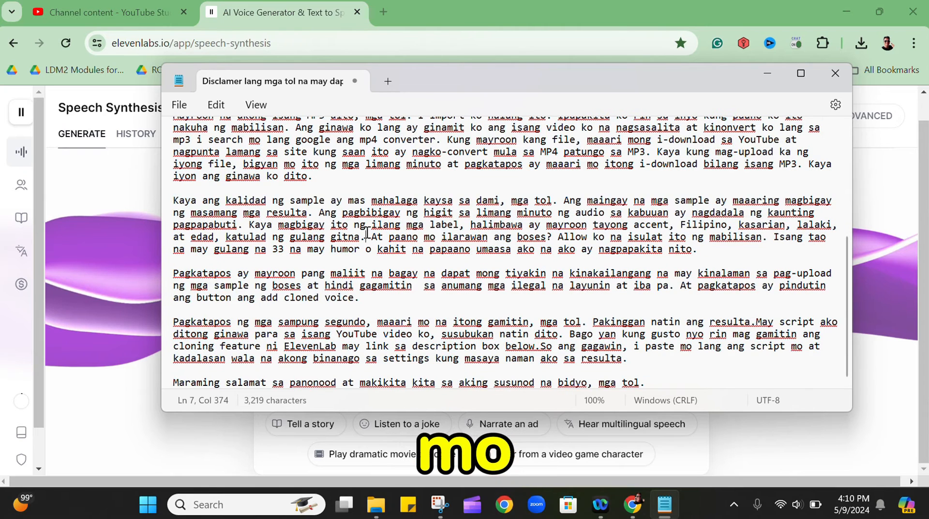
key(ctrl+a)
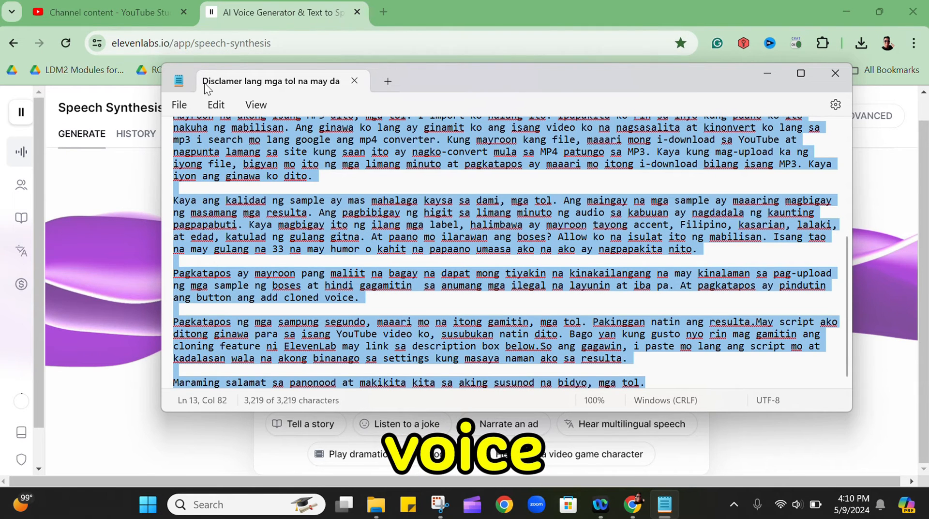
click(119, 200)
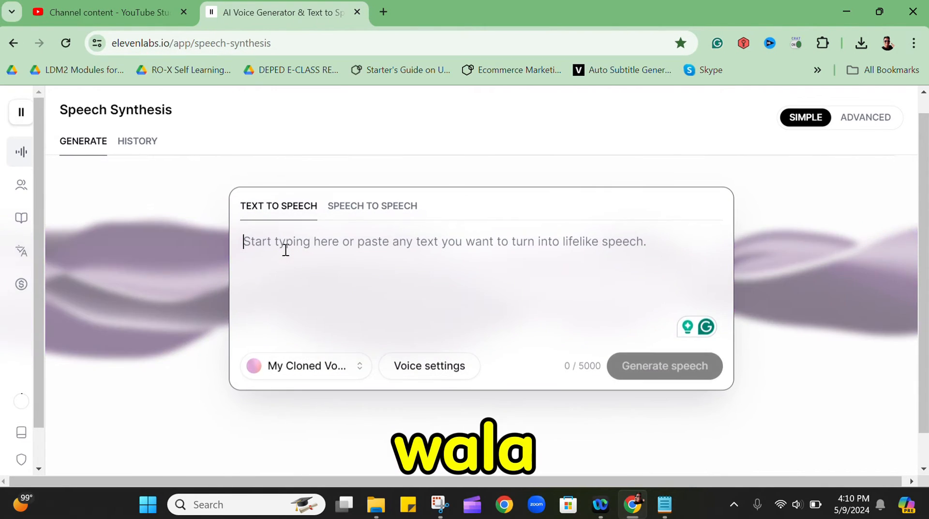
click(295, 247)
key(ctrl+v)
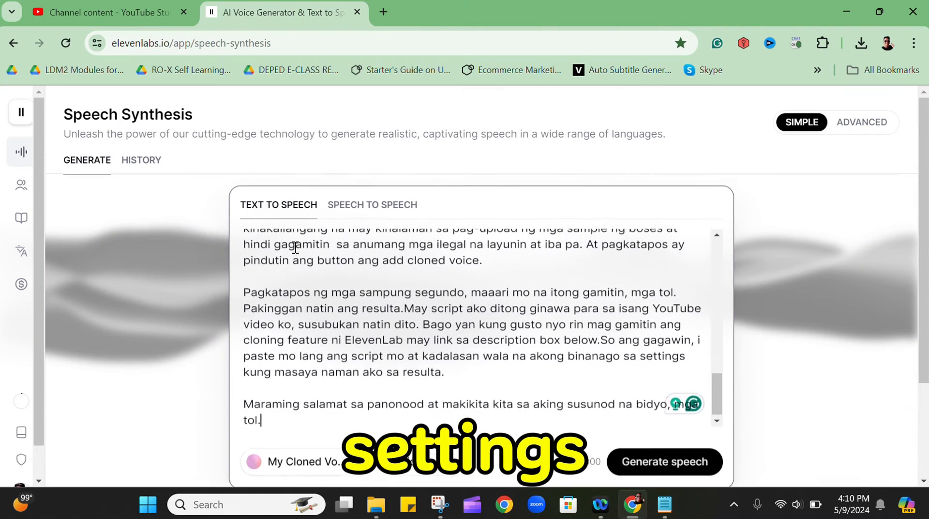
- Look over the pasted script from its beginning and choose My Cloned Voice from the cloned voices as the speaking voice
scroll(434, 343, up, 3)
scroll(434, 343, up, 10)
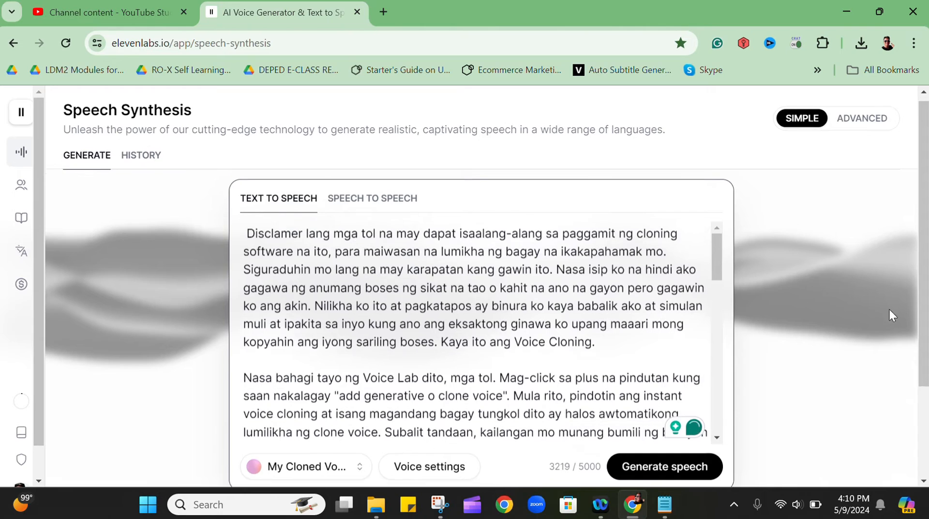
scroll(892, 315, down, 3)
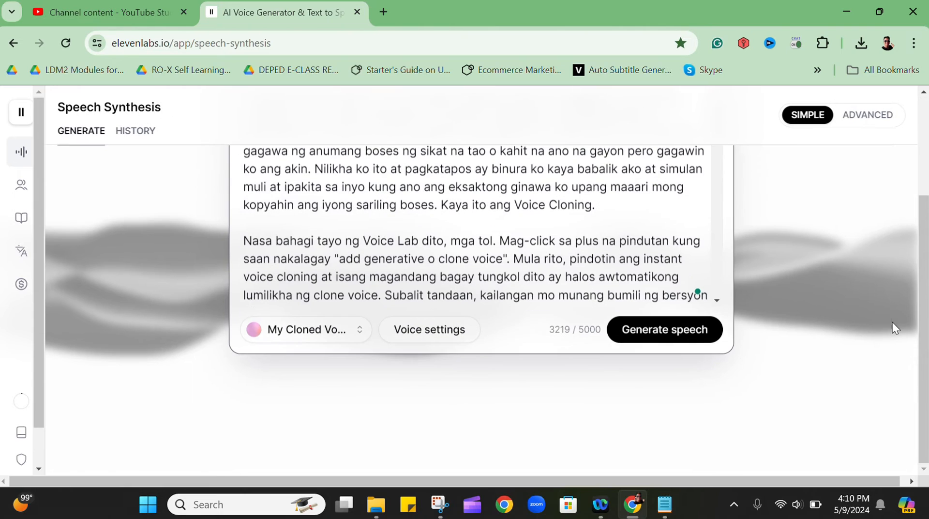
click(330, 340)
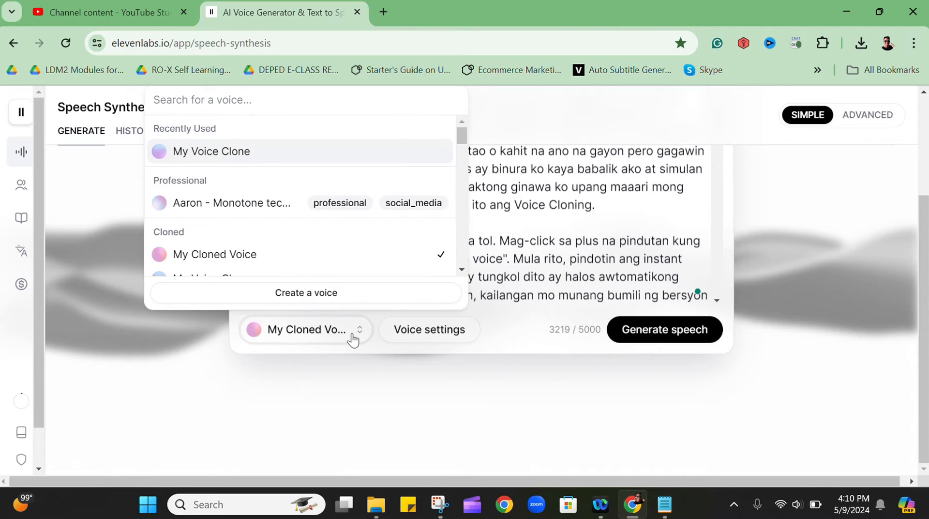
scroll(320, 228, down, 3)
scroll(316, 231, up, 2)
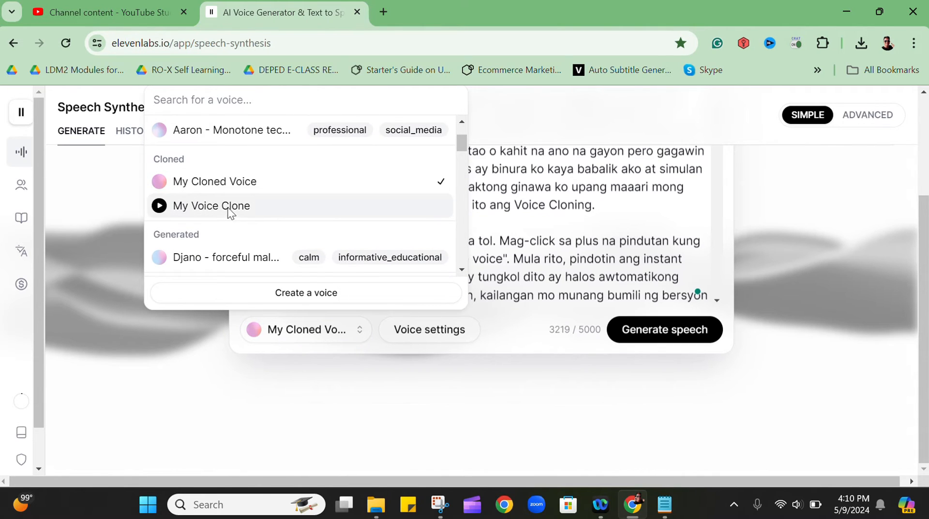
click(256, 184)
- Check the end of the revised script and reselect My Cloned Voice from the recently used voices
scroll(418, 283, down, 2)
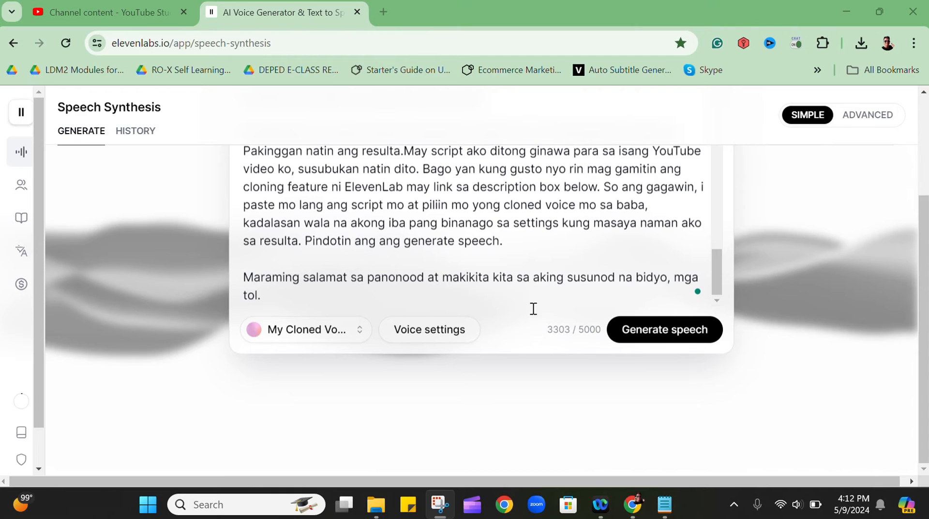
click(312, 333)
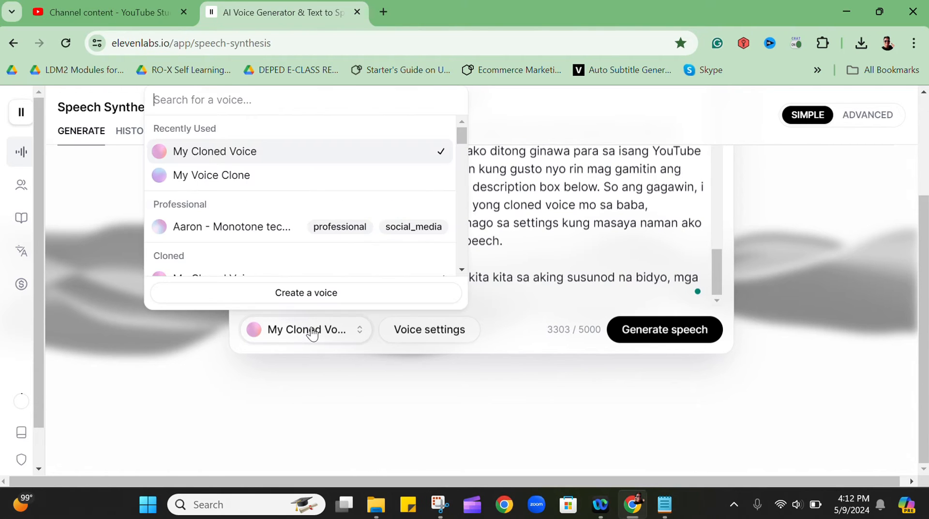
scroll(266, 201, down, 1)
scroll(217, 186, up, 1)
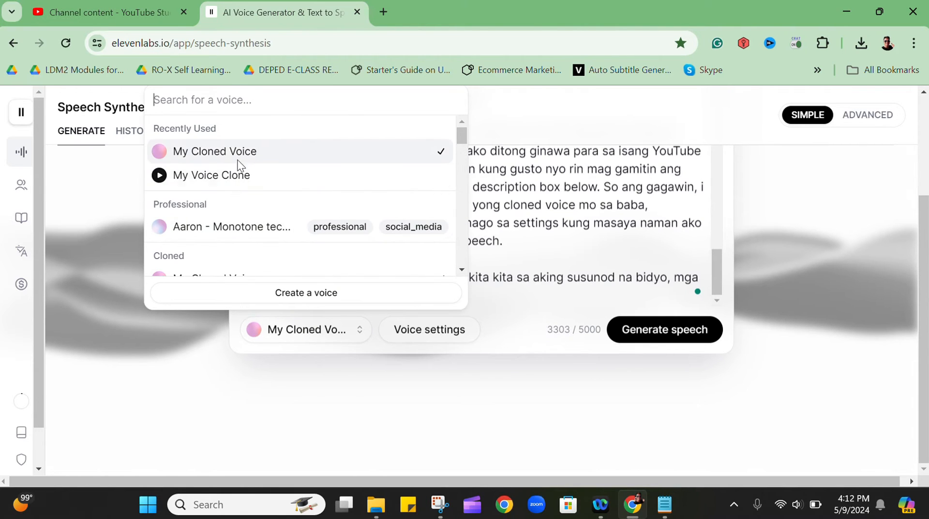
scroll(248, 170, up, 3)
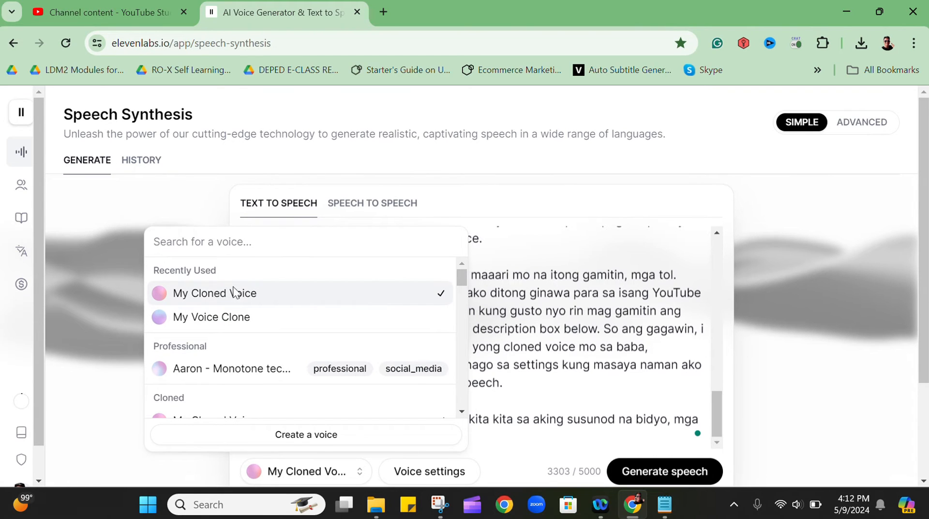
click(210, 296)
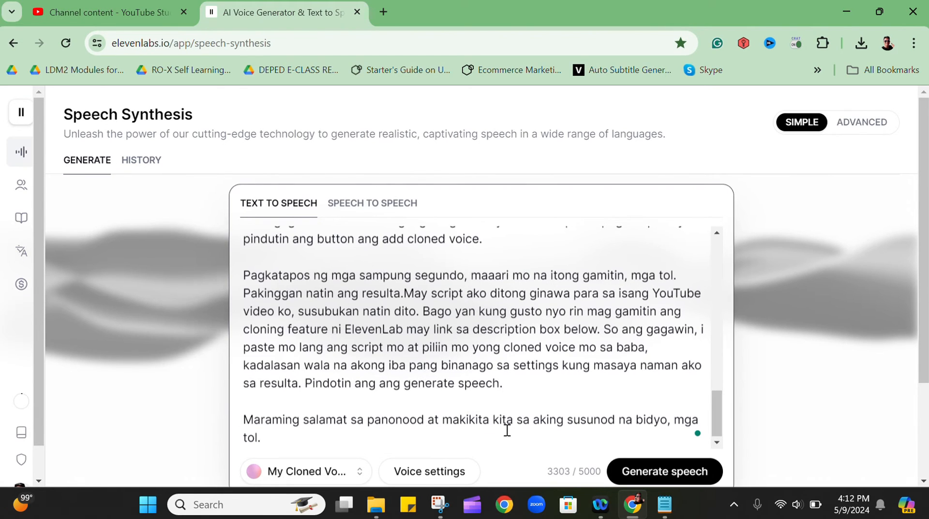
- Examine the voice settings for model, stability, similarity, style exaggeration and speaker boost, and close them
scroll(418, 426, down, 2)
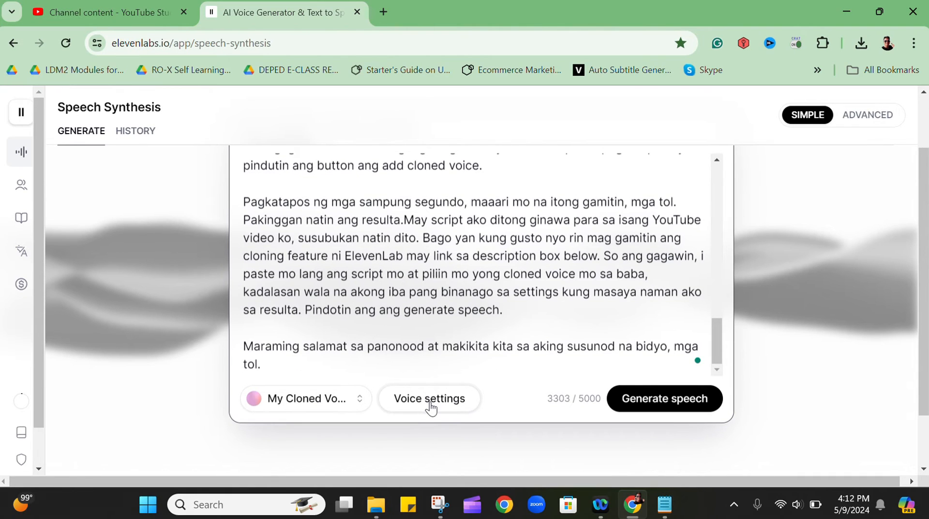
click(431, 404)
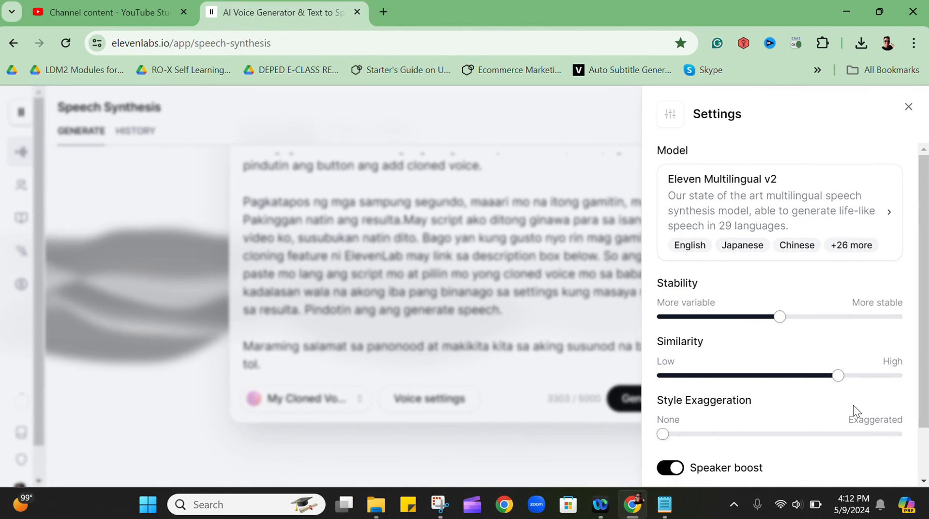
scroll(853, 405, down, 2)
scroll(831, 387, up, 2)
click(910, 109)
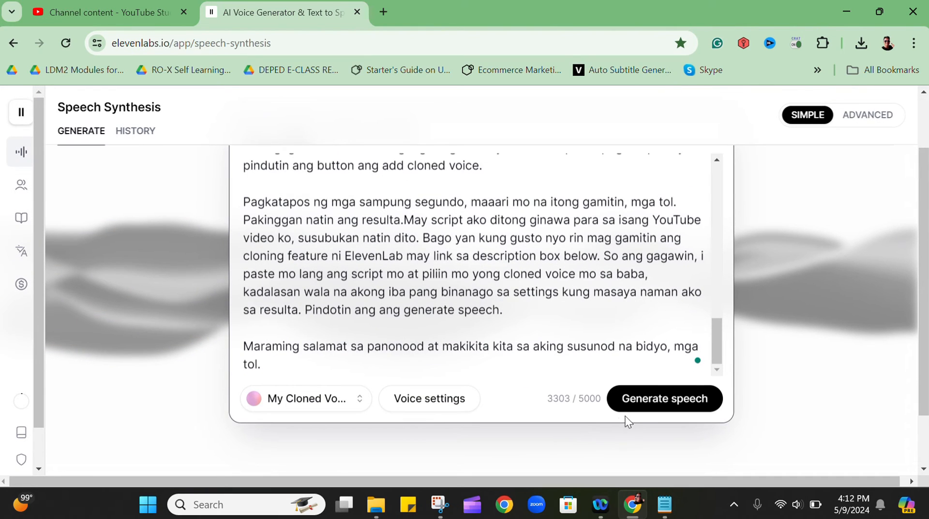
- Generate speech from the script with the cloned voice, listen to the audio and pause its playback
click(668, 404)
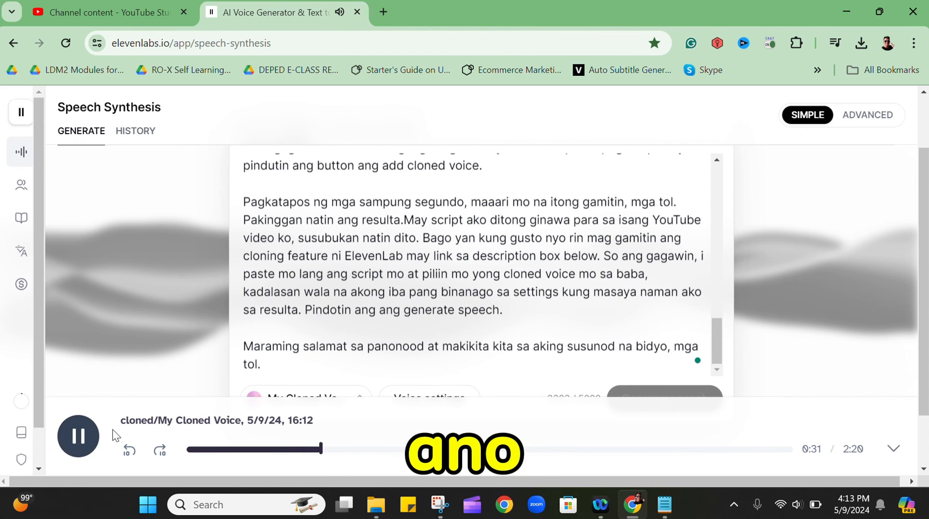
click(80, 441)
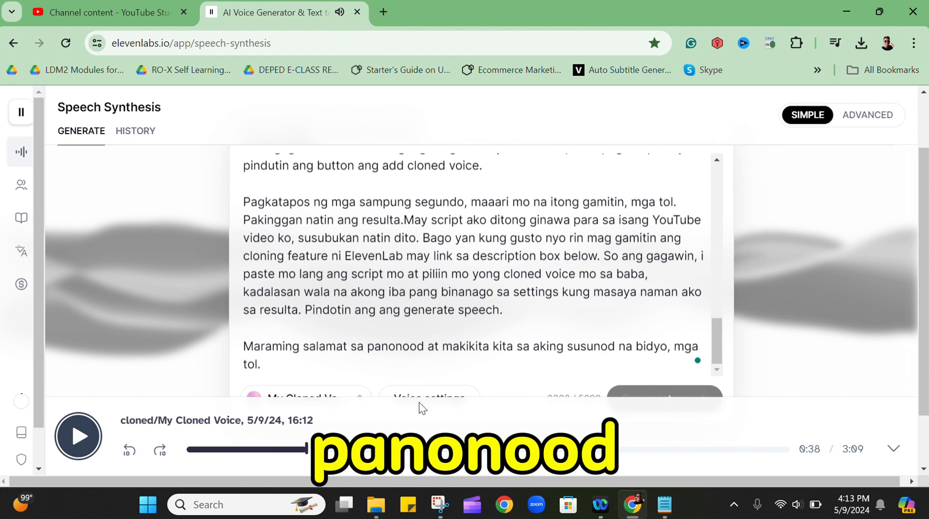
scroll(623, 343, down, 2)
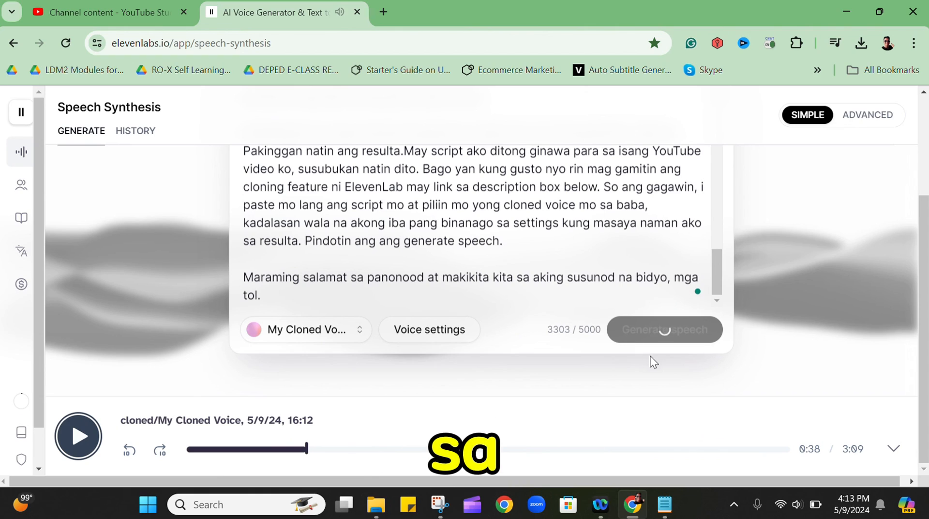